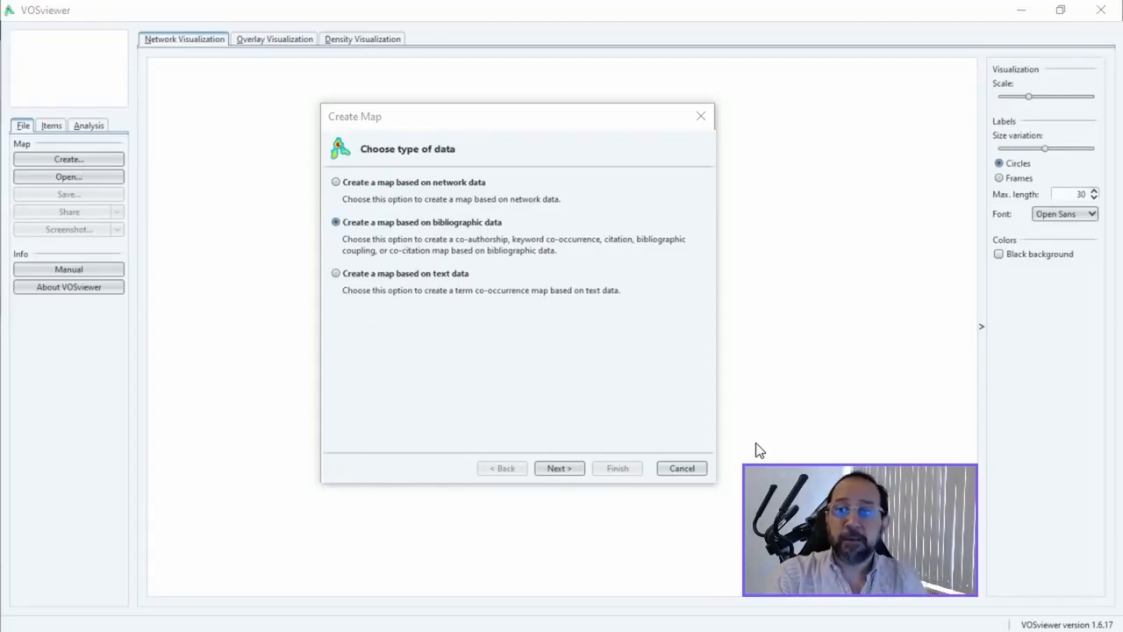
# Step: Start a bibliographic map from the Scopus file scopus(1).csv, using co-citation analysis of cited references with full counting and no thesaurus file
pyautogui.click(554, 471)
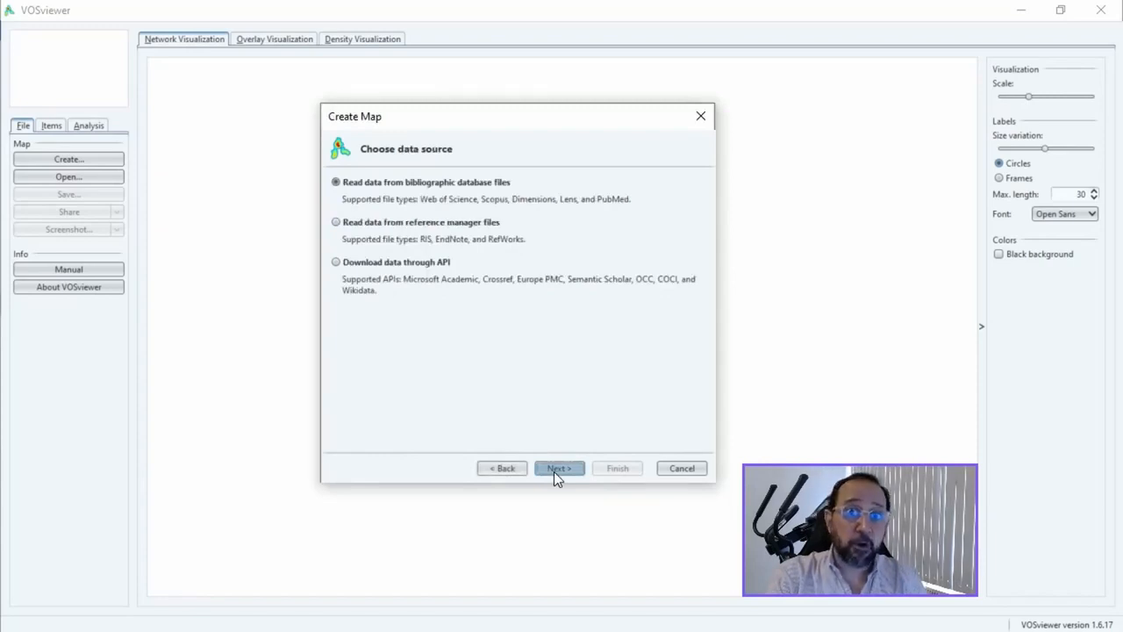
pyautogui.click(554, 471)
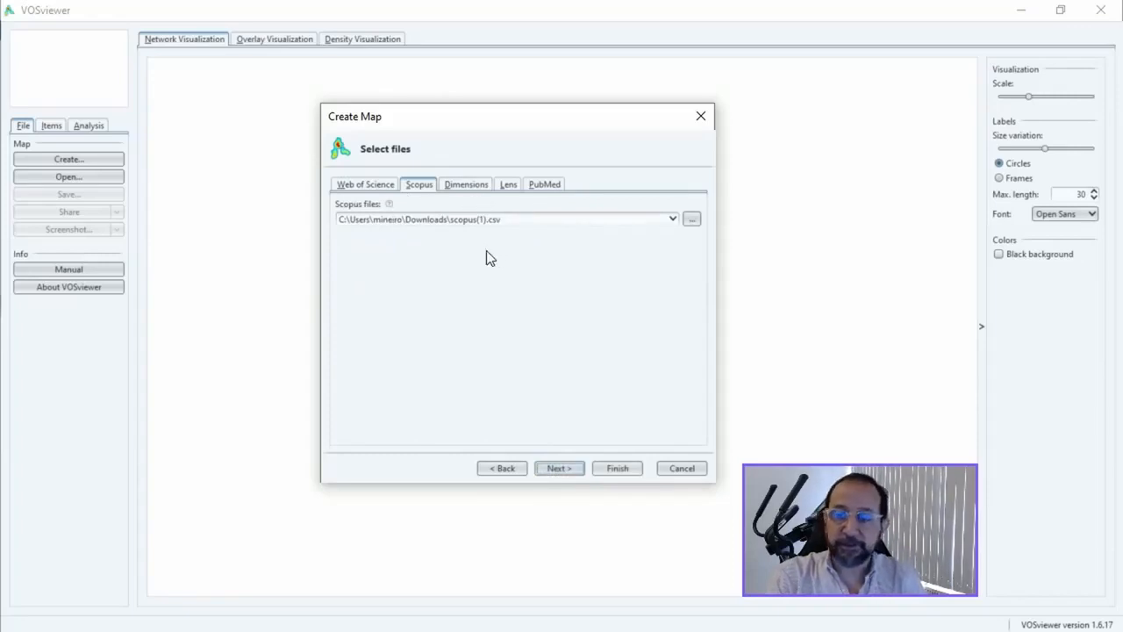
pyautogui.click(560, 469)
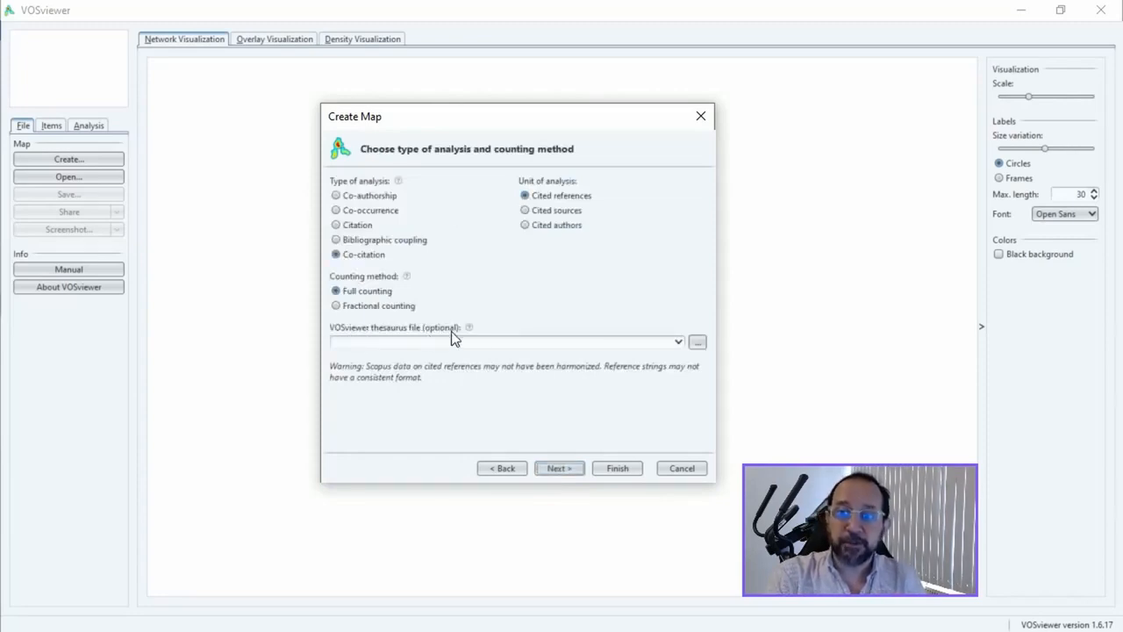
pyautogui.moveTo(470, 329)
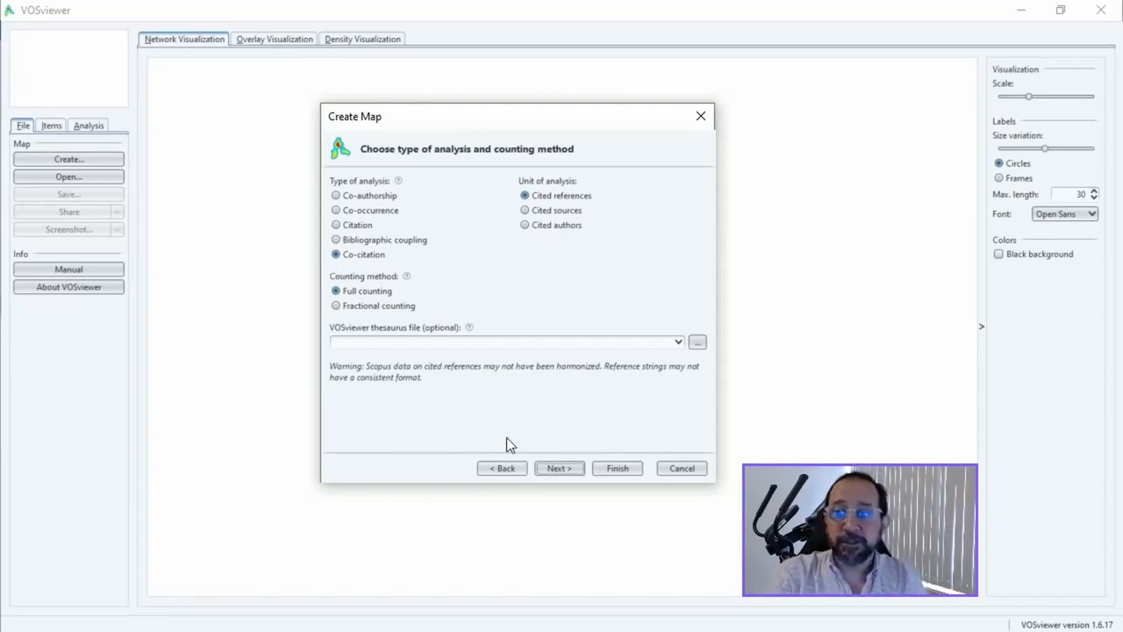
pyautogui.click(560, 468)
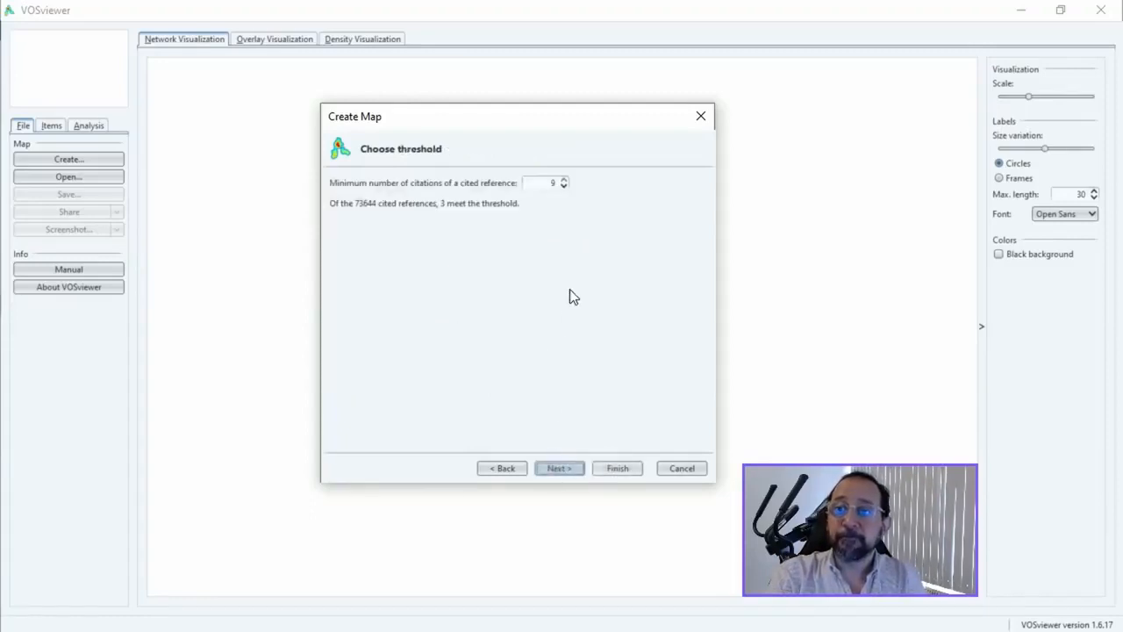
# Step: Set the minimum number of citations of a cited reference to 2 and proceed with all references meeting the threshold
pyautogui.click(564, 186)
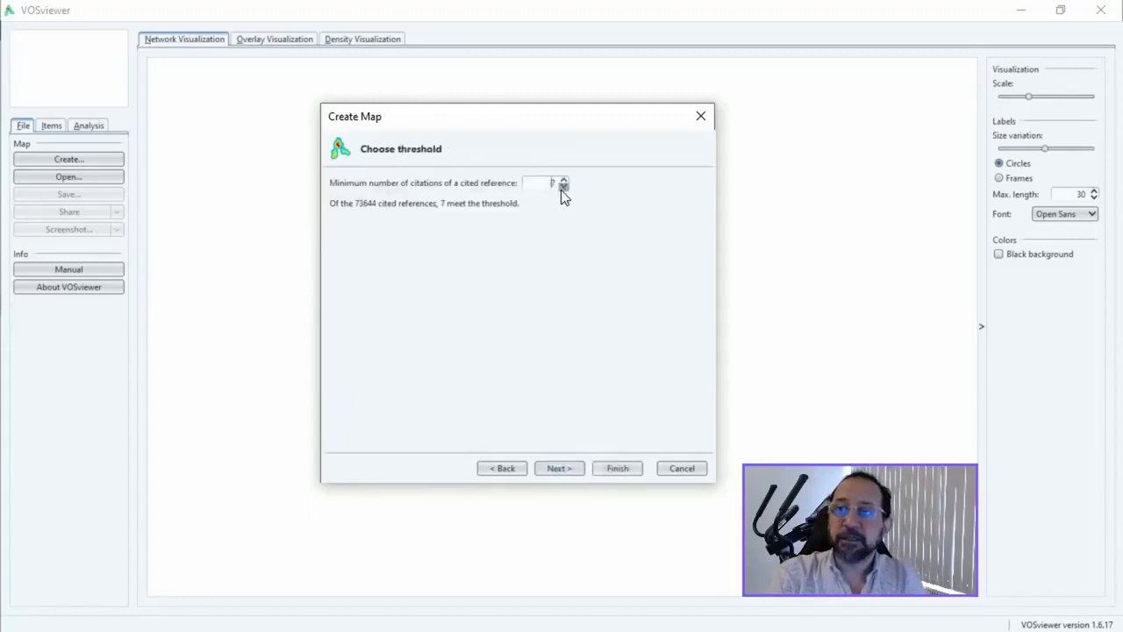
pyautogui.click(564, 186)
pyautogui.click(564, 186)
pyautogui.click(564, 186)
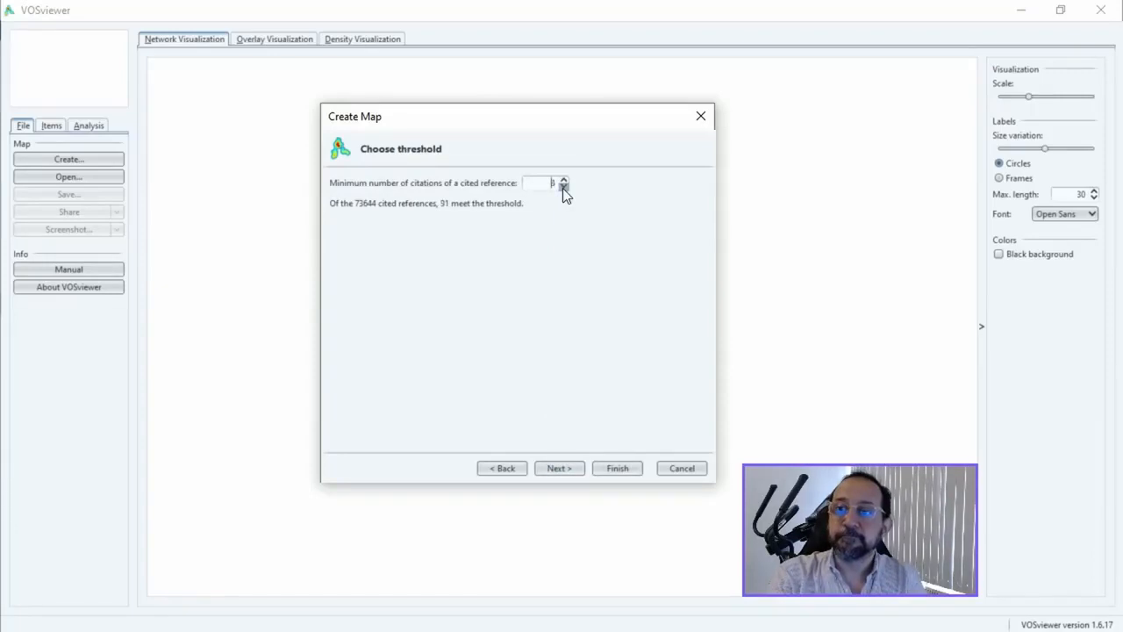
pyautogui.click(564, 186)
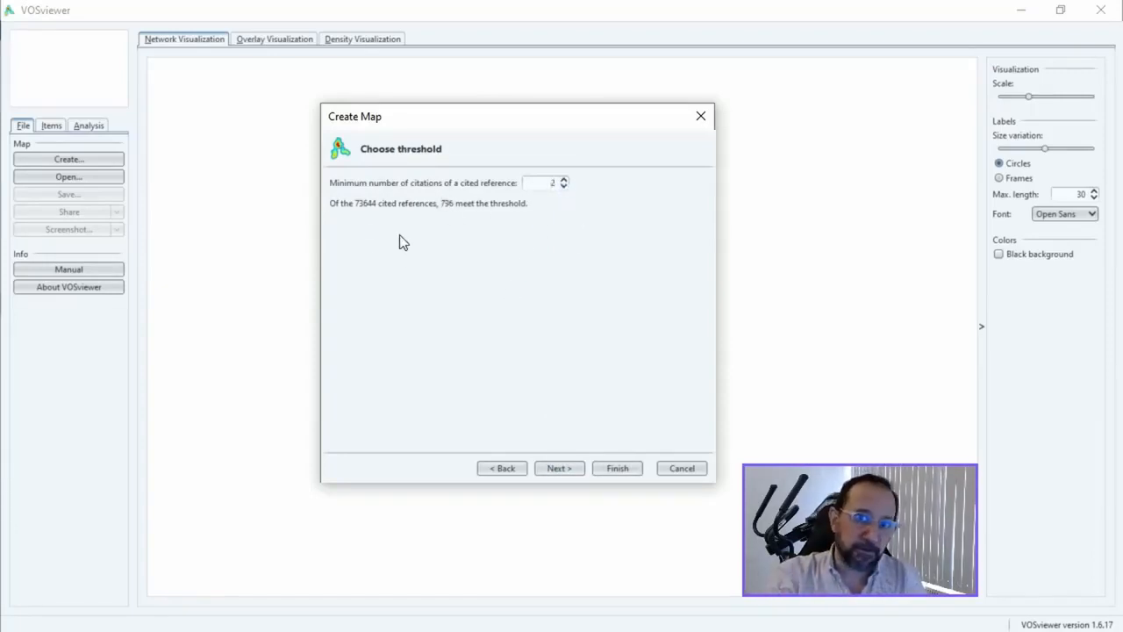
pyautogui.click(560, 469)
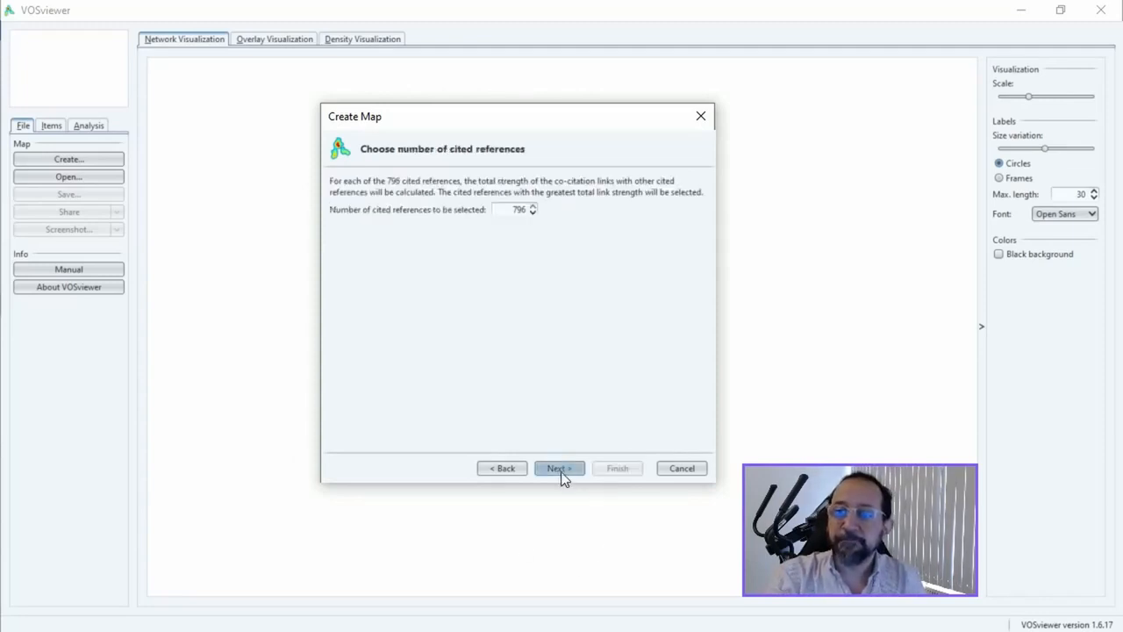
pyautogui.click(561, 469)
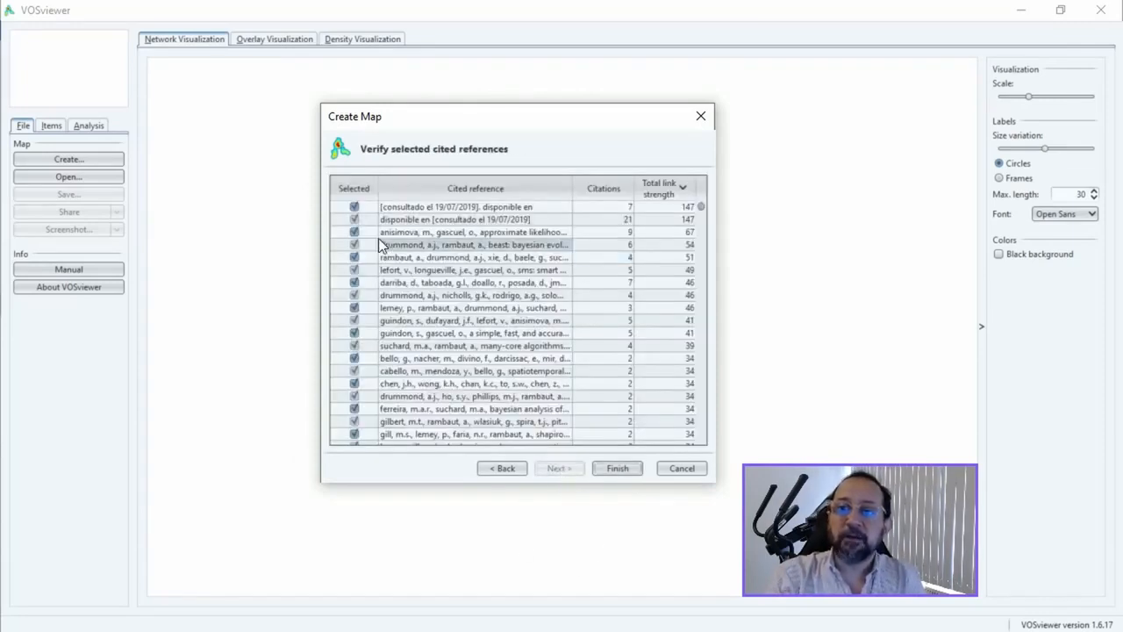
# Step: Sort the list by cited reference in ascending order and check it for variants of the same reference
pyautogui.click(467, 187)
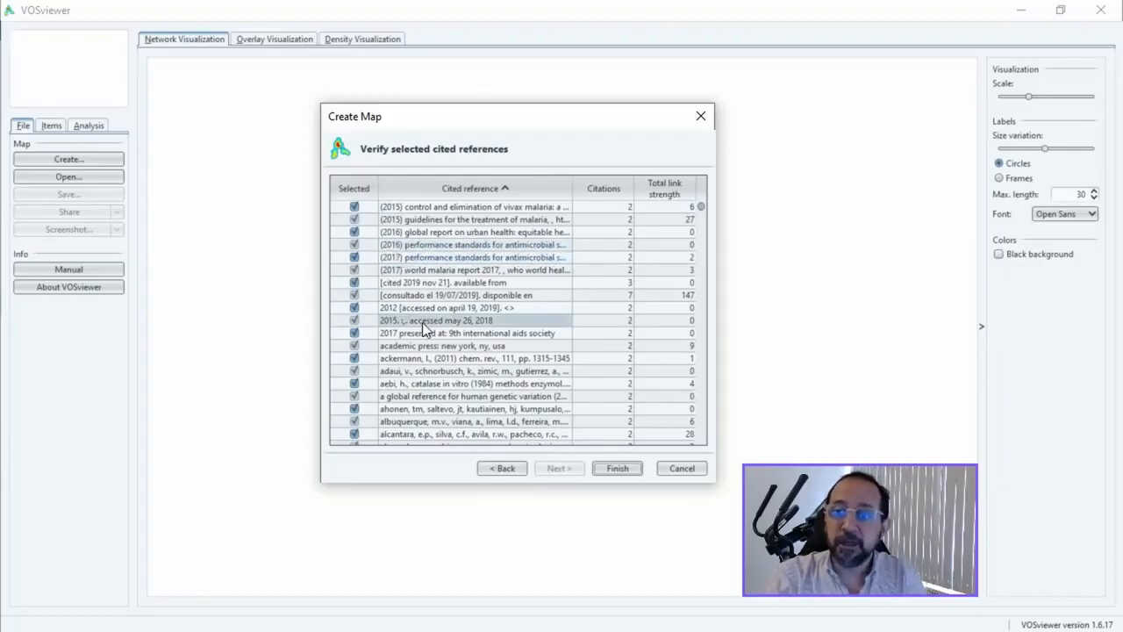
pyautogui.scroll(-3, 458, 357)
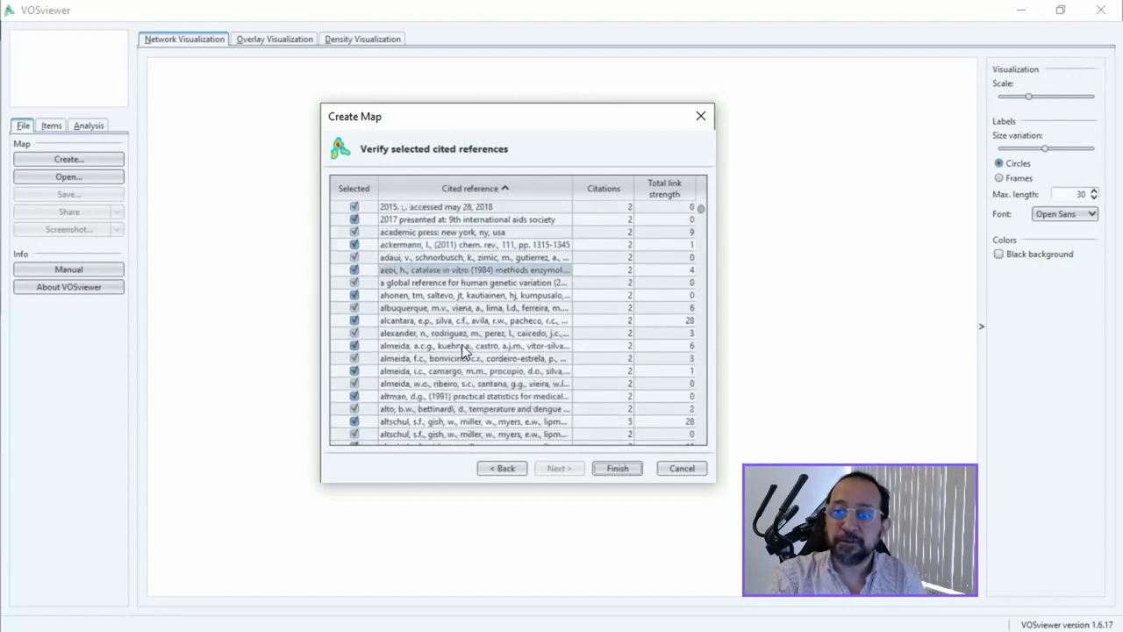
pyautogui.scroll(-2, 462, 344)
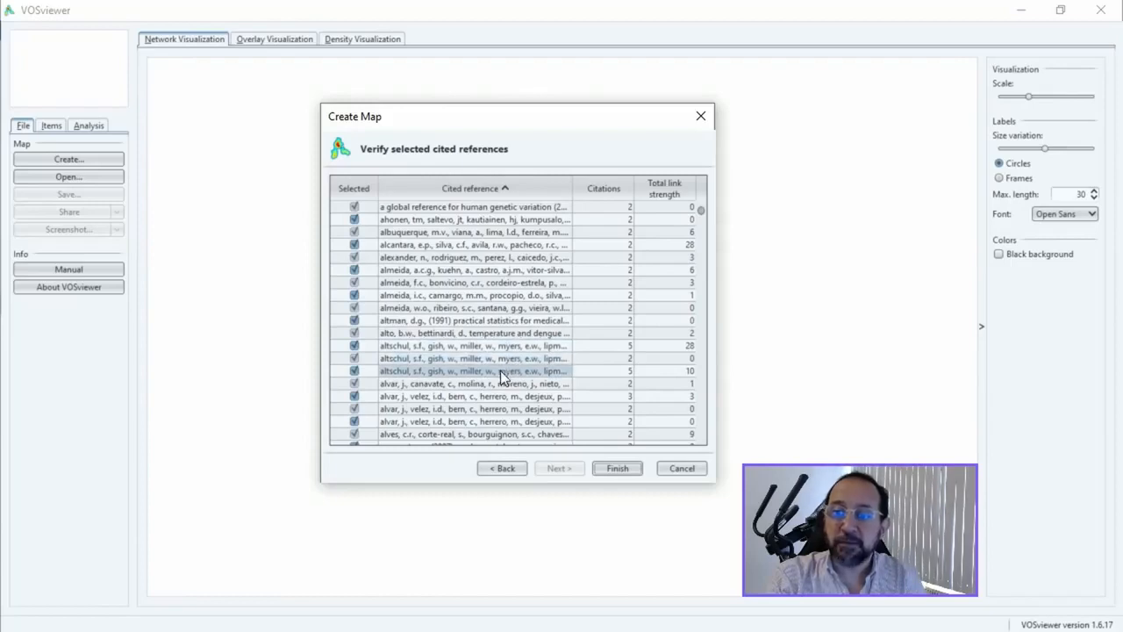
pyautogui.scroll(5, 501, 370)
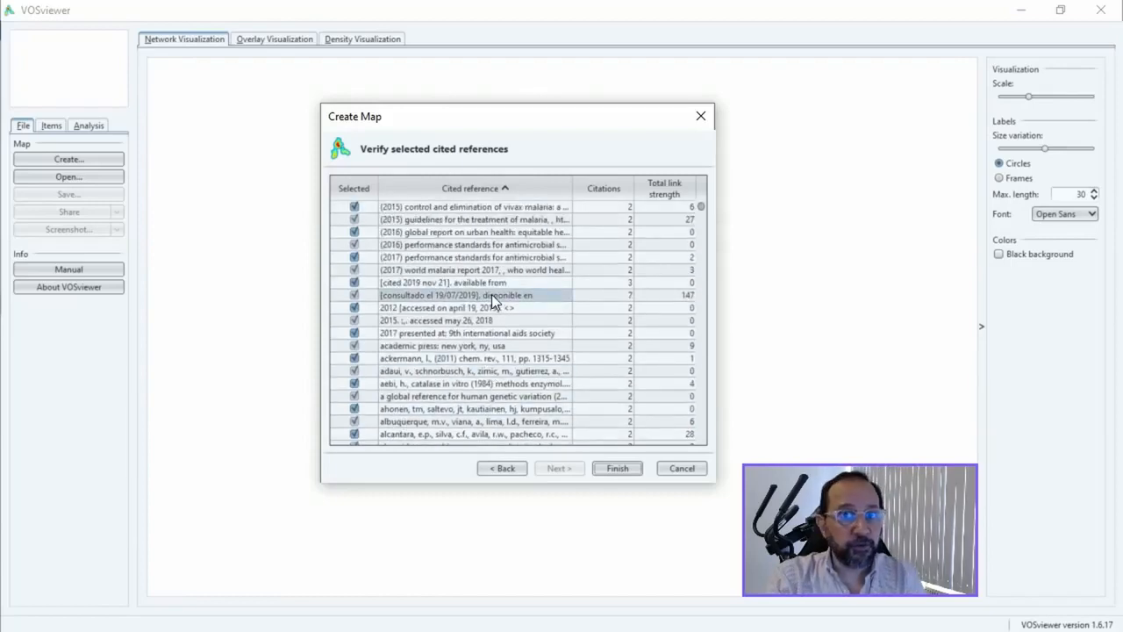
pyautogui.click(483, 187)
pyautogui.click(484, 190)
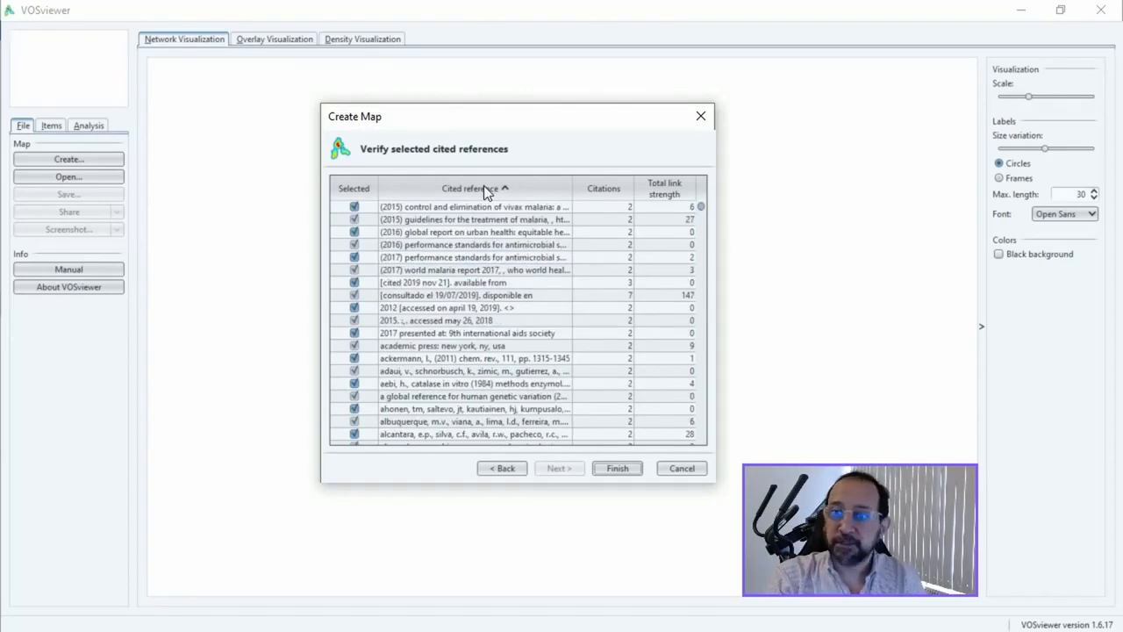
# Step: Export the selected cited references as a text file named thesaurus in the VOSviewer_1.6.17 folder
pyautogui.rightClick(532, 286)
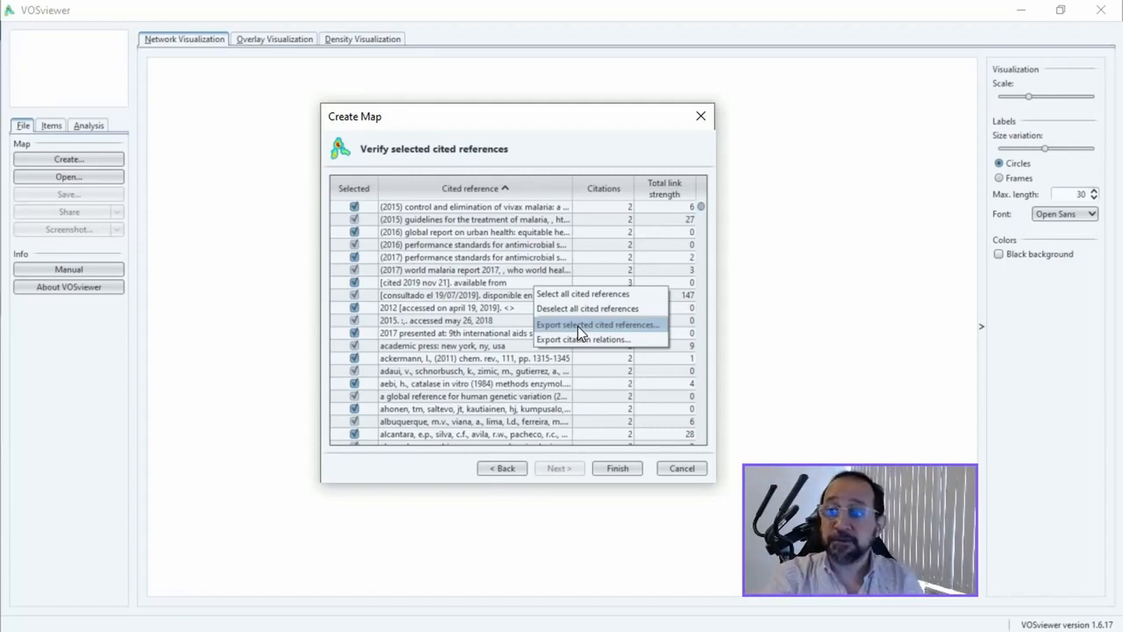
pyautogui.click(577, 326)
pyautogui.write('the')
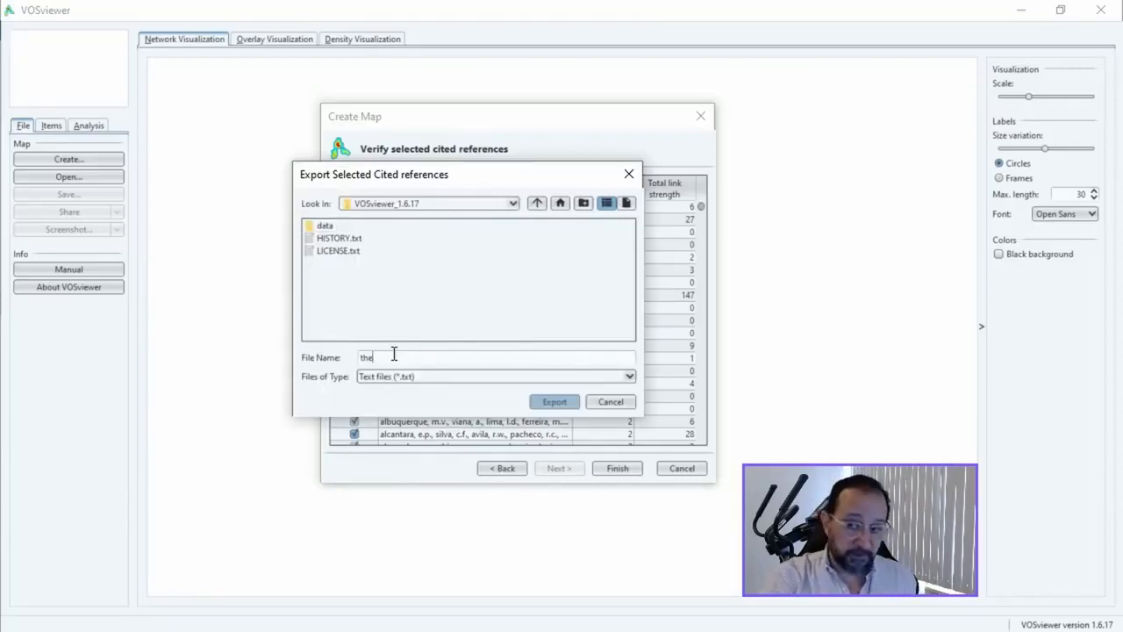
pyautogui.write('s')
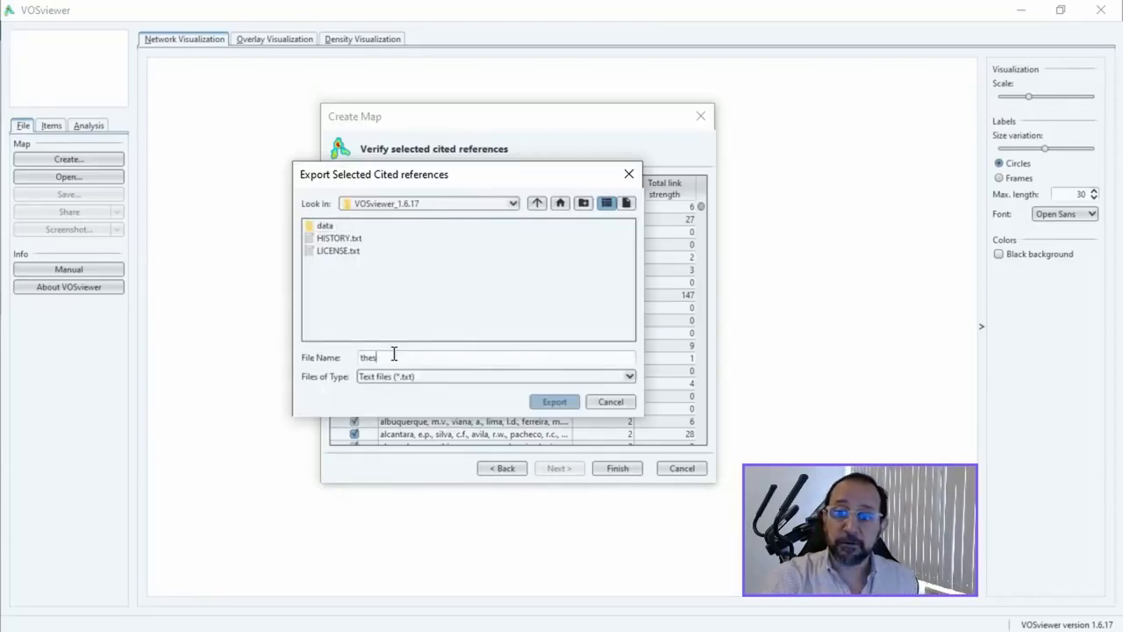
pyautogui.write('auru')
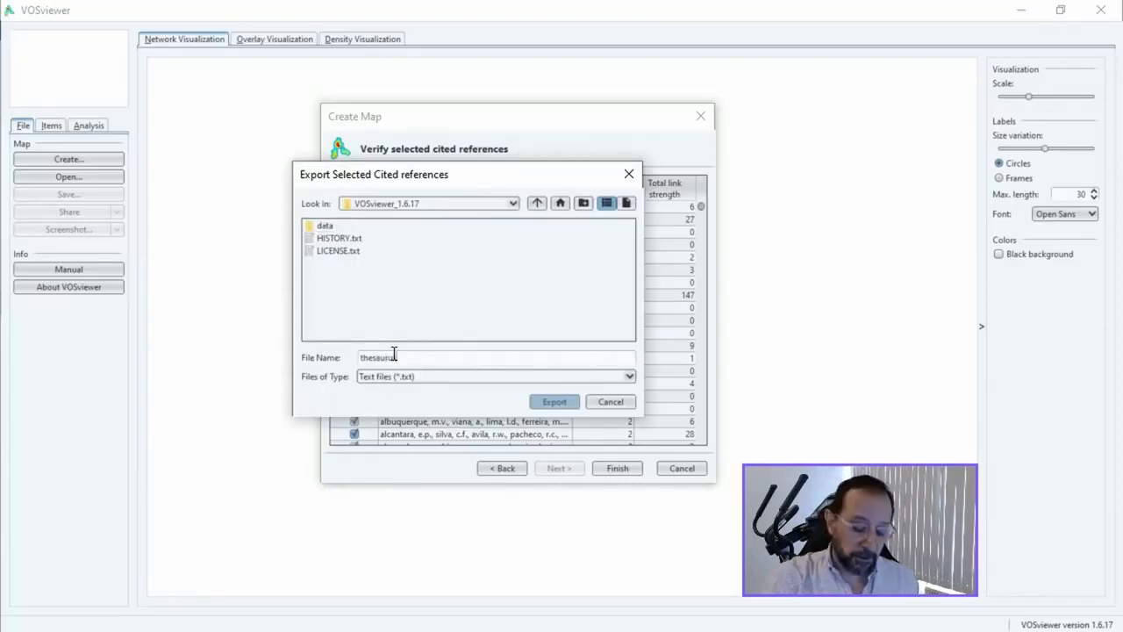
pyautogui.write('s')
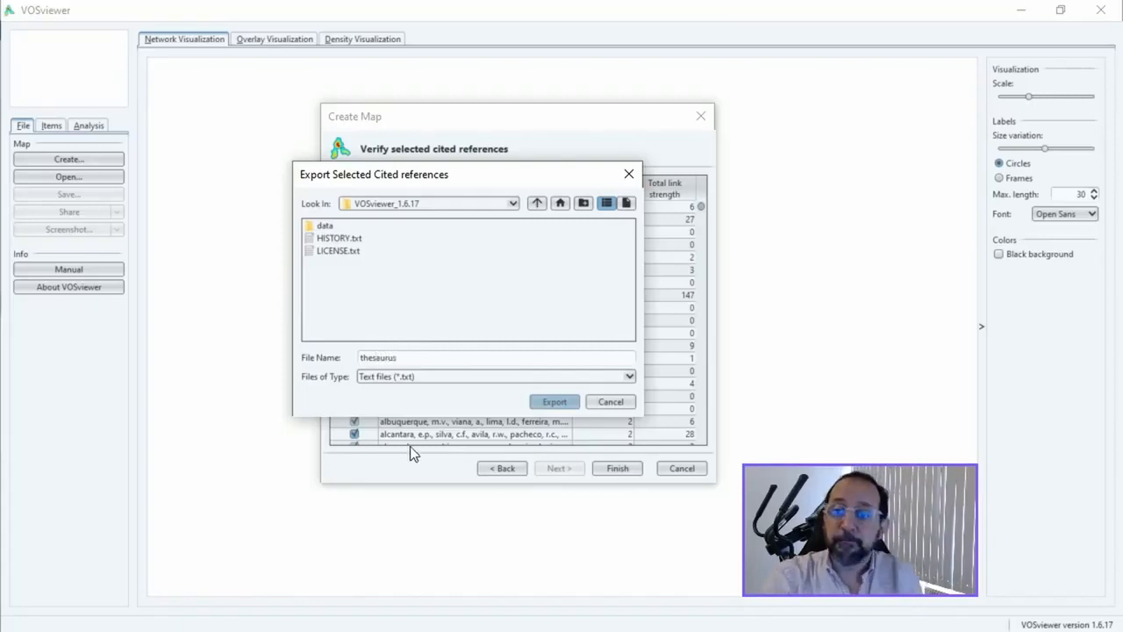
pyautogui.click(556, 403)
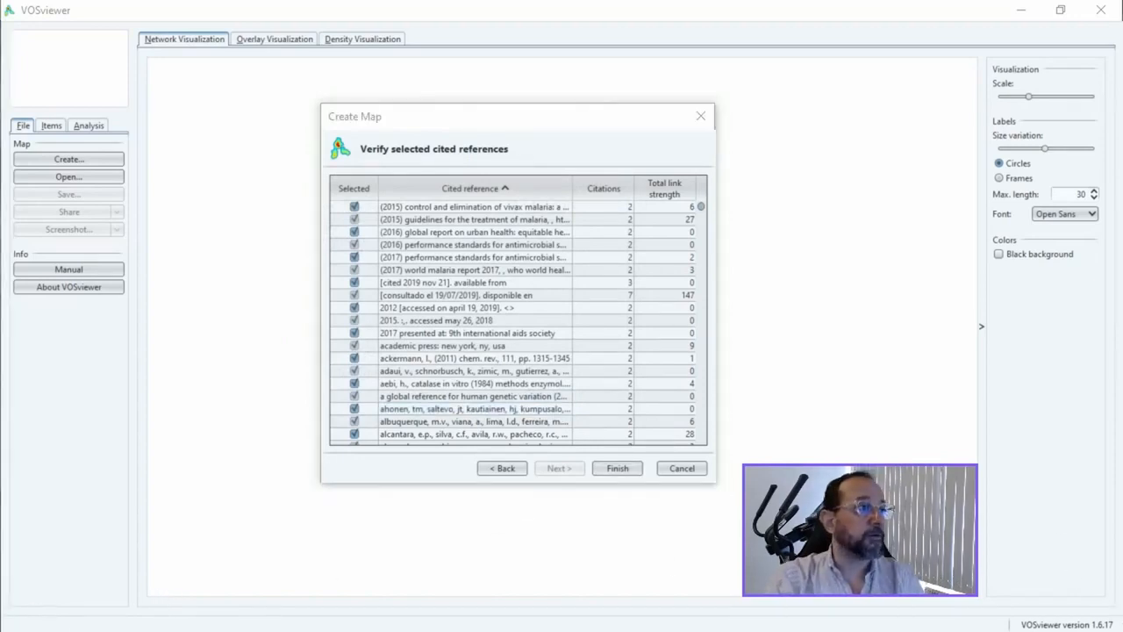
# Step: Copy the entire contents of thesaurus.txt from Notepad++ and paste them at cell A1 of the blank Excel workbook
pyautogui.moveTo(1122, 8); pyautogui.dragTo(527, 2)
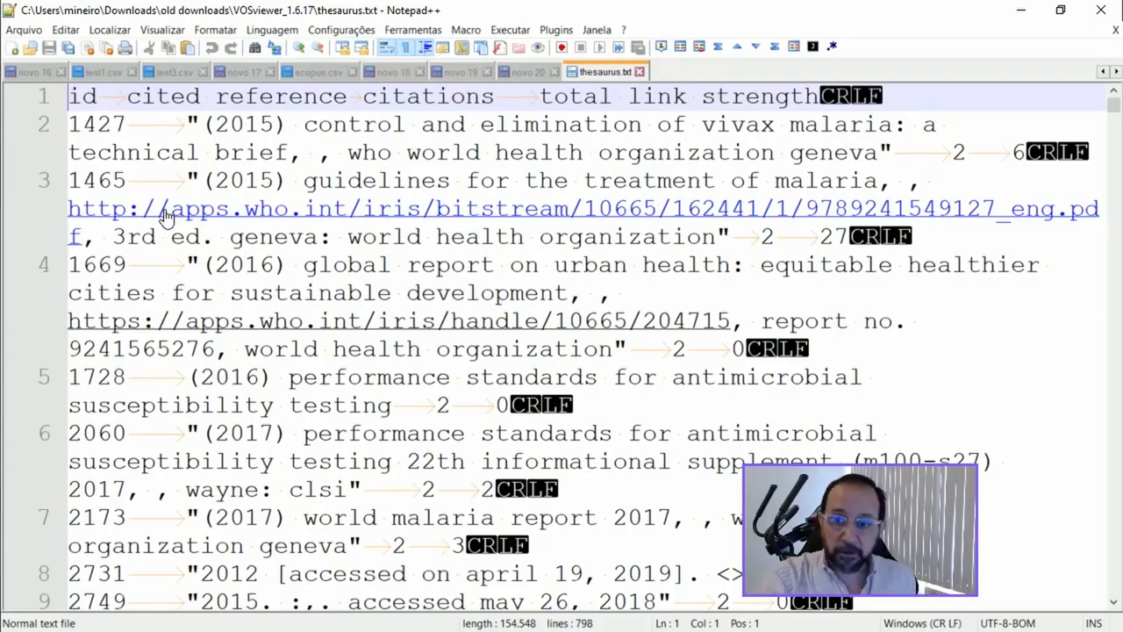
pyautogui.hotkey('ctrl', 'a')
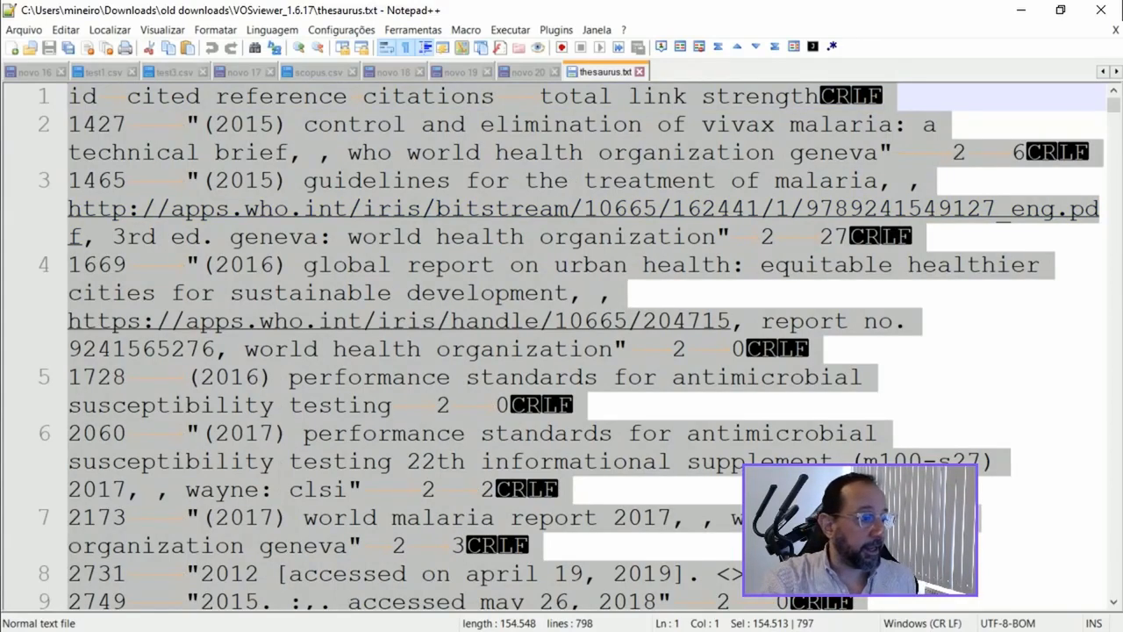
pyautogui.hotkey('alt', 'Tab')
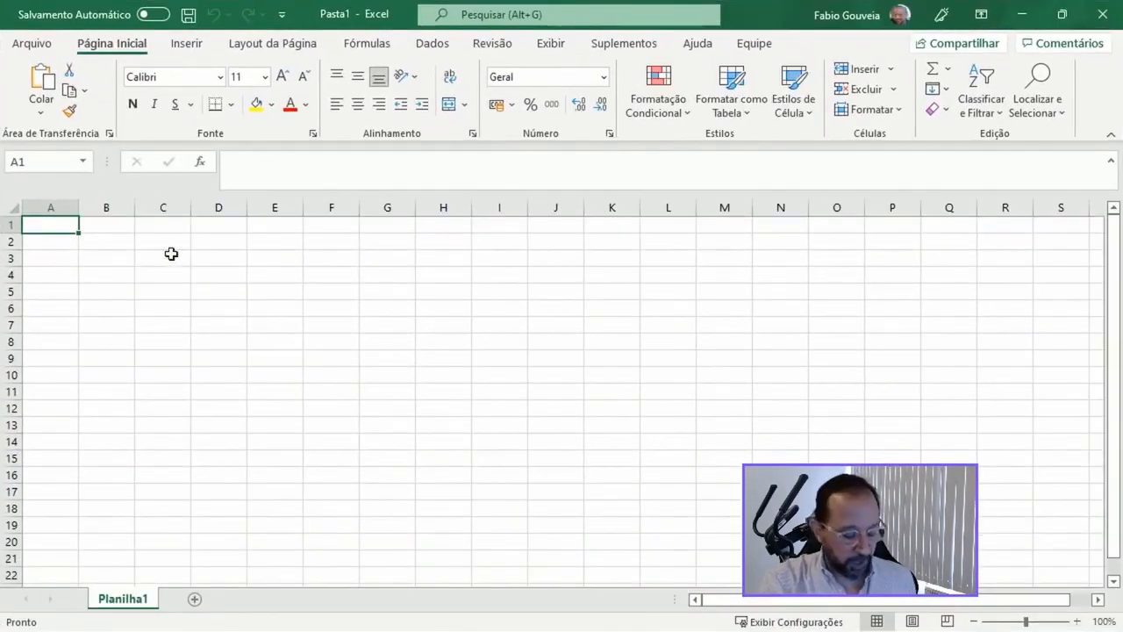
pyautogui.hotkey('ctrl', 'v')
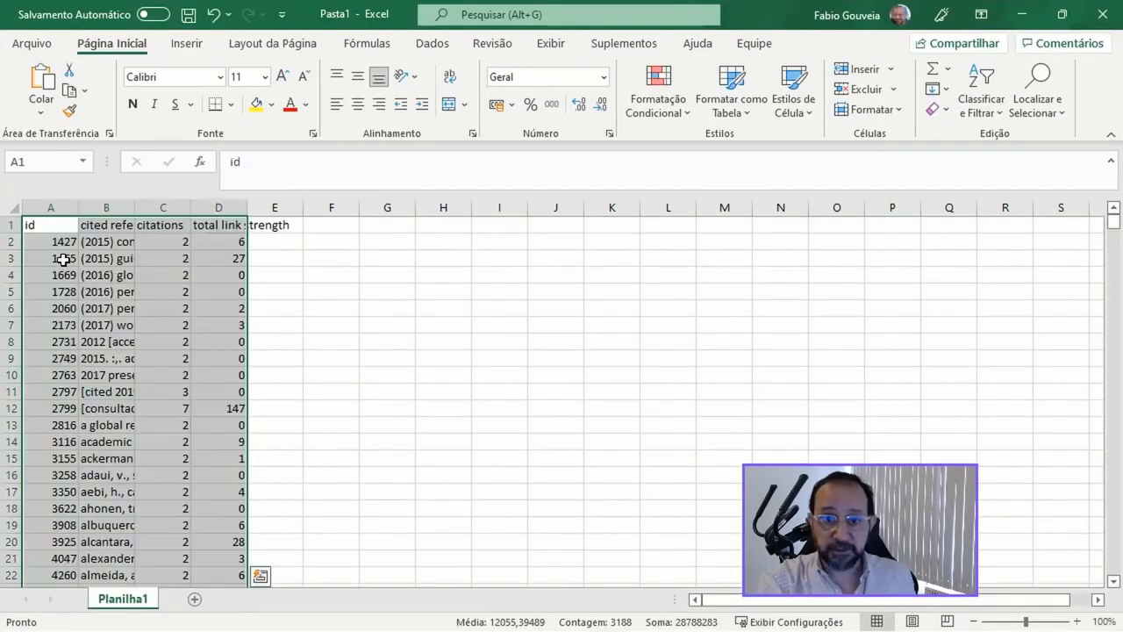
# Step: Widen the cited reference column and delete the id, citations and total link strength columns
pyautogui.moveTo(135, 207); pyautogui.dragTo(657, 208)
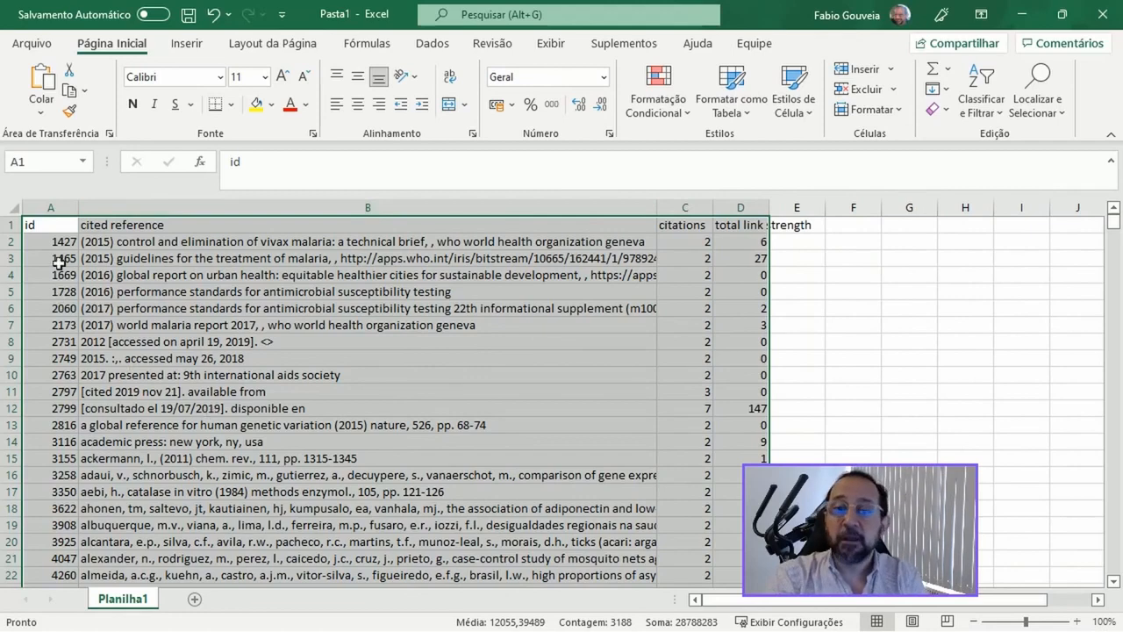
pyautogui.click(50, 205)
pyautogui.rightClick(50, 207)
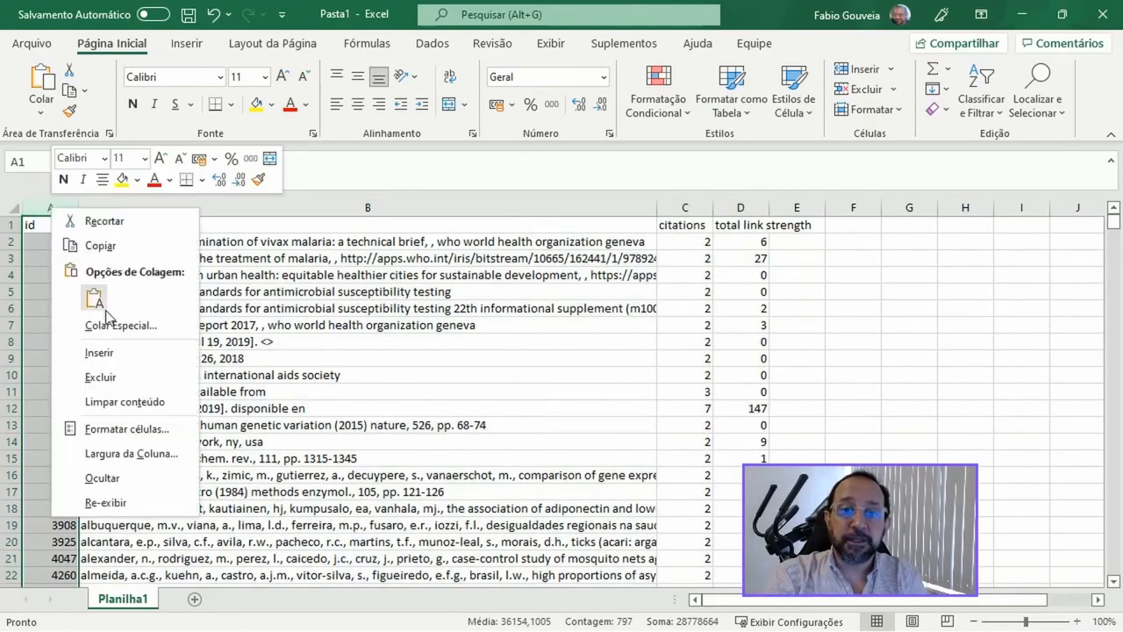
pyautogui.click(121, 375)
pyautogui.click(628, 207)
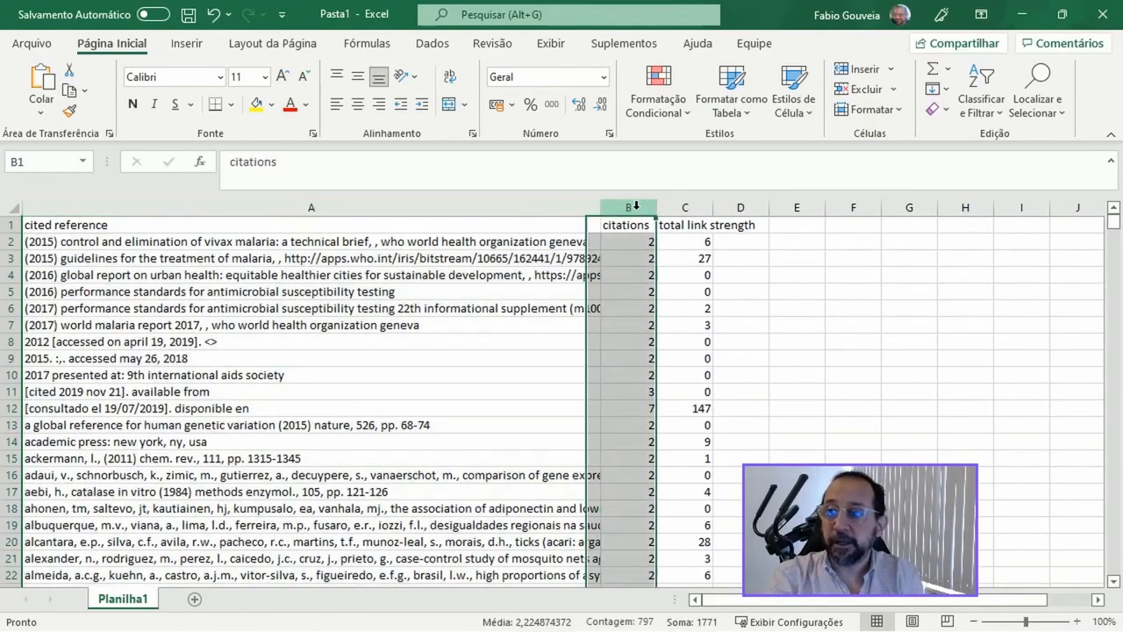
pyautogui.keyDown('shift'); pyautogui.click(702, 207); pyautogui.keyUp('shift')
pyautogui.rightClick(702, 208)
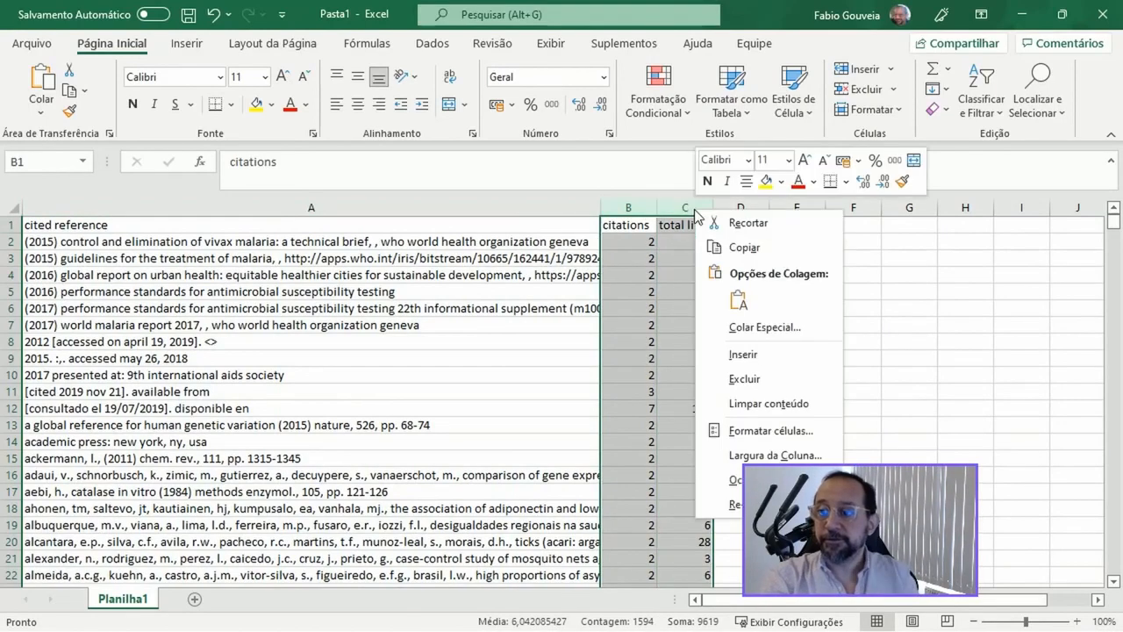
pyautogui.click(754, 375)
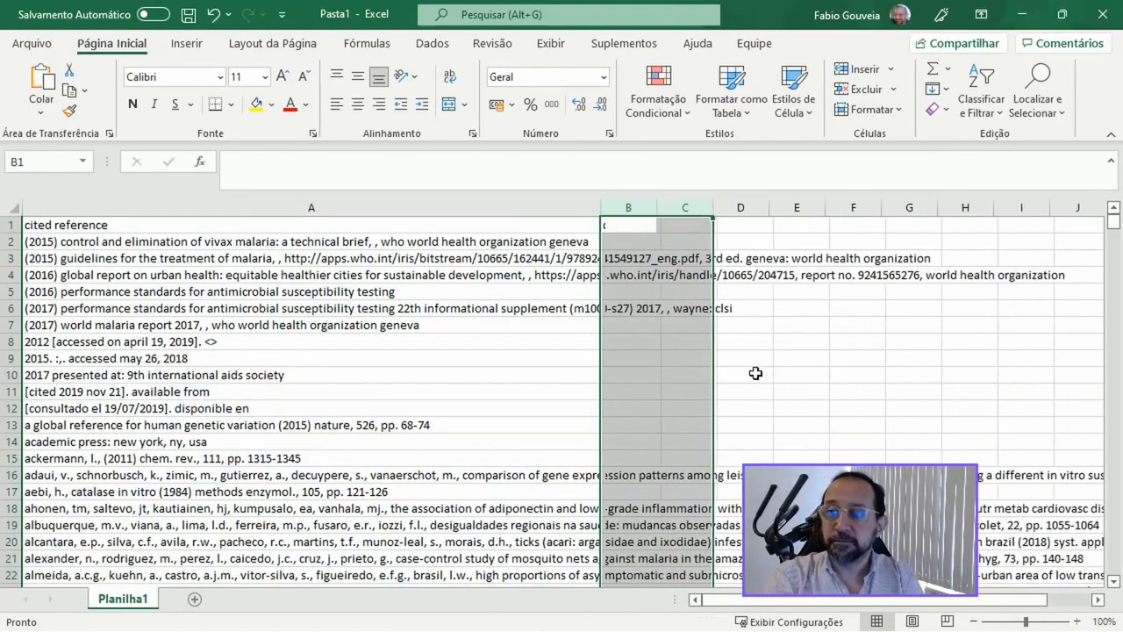
# Step: Enter the thesaurus headers "Label" in A1 and "Replace by" in B1, ending on cell A2
pyautogui.click(103, 225)
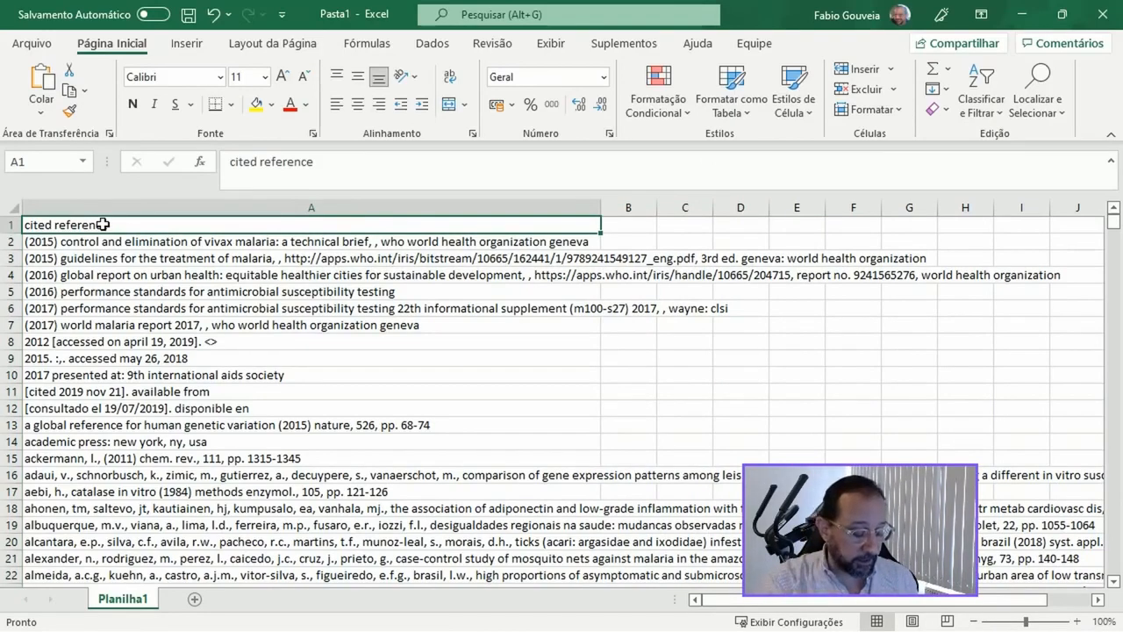
pyautogui.write('Label')
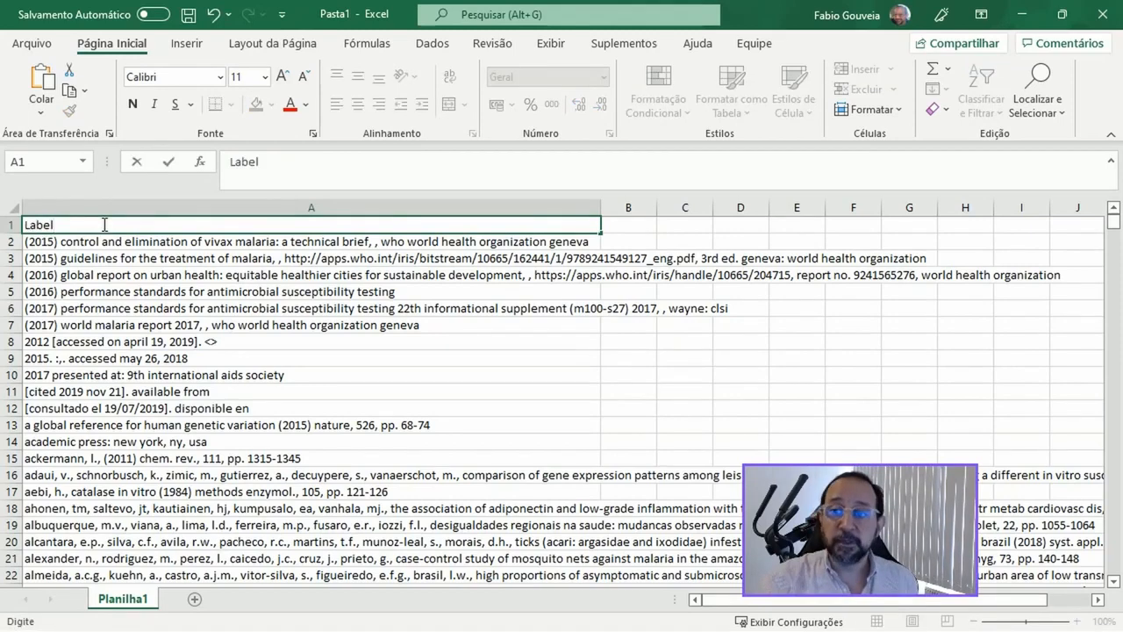
pyautogui.press('Tab')
pyautogui.write('Repla')
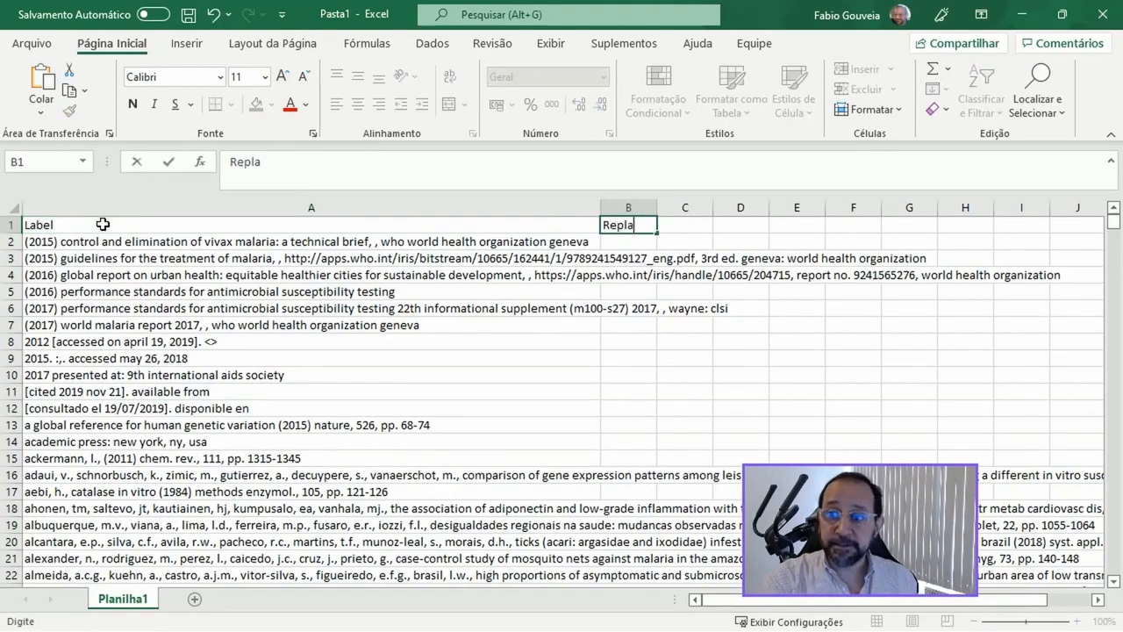
pyautogui.write('ce by')
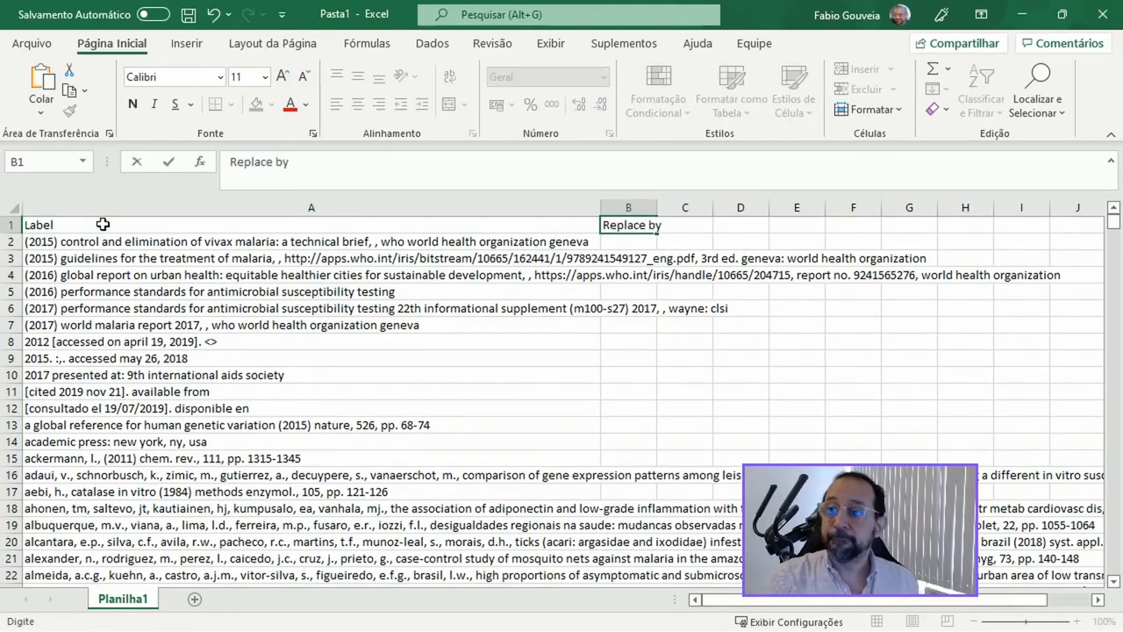
pyautogui.press('Return')
pyautogui.press('Left')
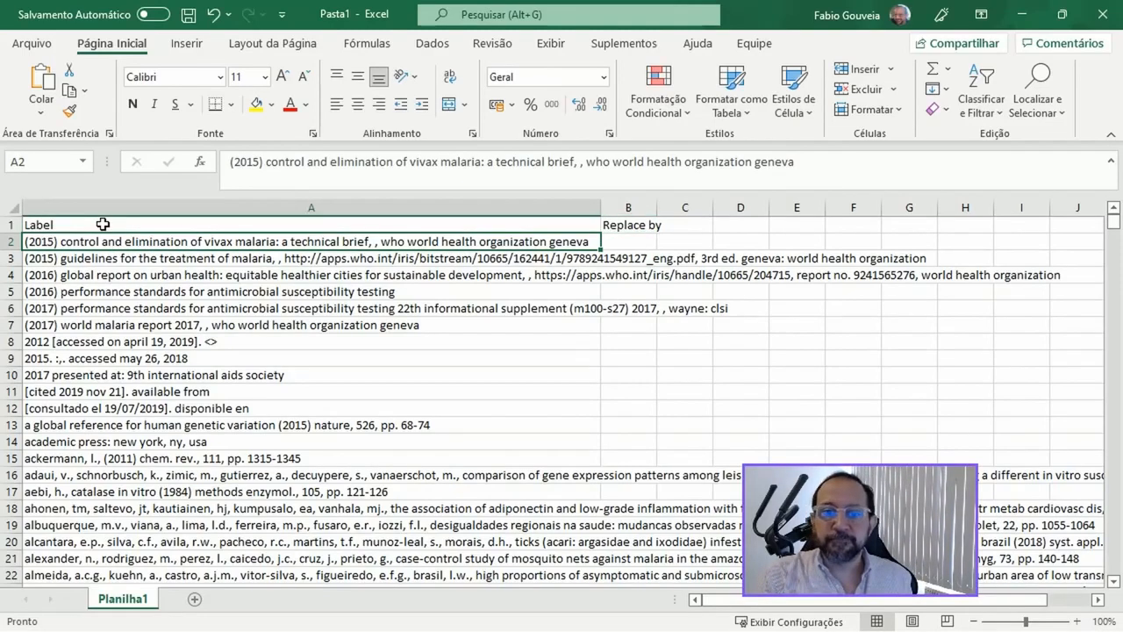
# Step: Clear the references without variants in A2:A27, keeping the header row
pyautogui.hotkey('shift', 'Down')
pyautogui.hotkey('shift', 'Down')
pyautogui.hotkey('shift', 'Down')
pyautogui.hotkey('shift', 'Down')
pyautogui.hotkey('shift', 'Down')
pyautogui.hotkey('shift', 'Down')
pyautogui.hotkey('shift', 'Down')
pyautogui.hotkey('shift', 'Down')
pyautogui.hotkey('shift', 'Down')
pyautogui.hotkey('shift', 'Down')
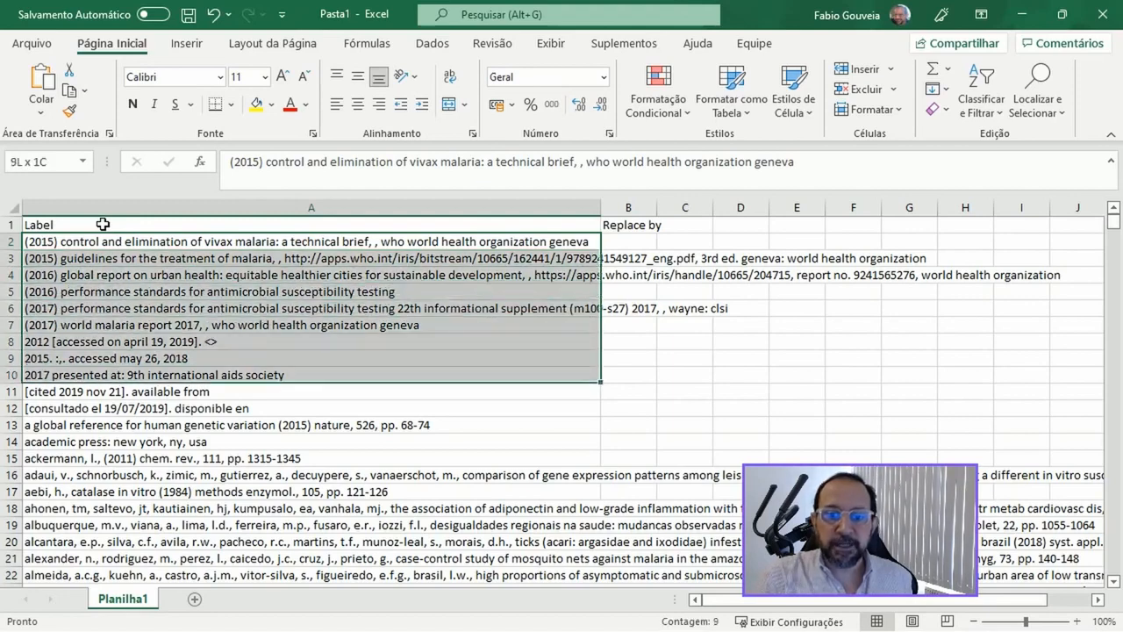
pyautogui.hotkey('shift', 'Down')
pyautogui.hotkey('shift', 'Down')
pyautogui.hotkey('shift', 'Down')
pyautogui.hotkey('shift', 'Down')
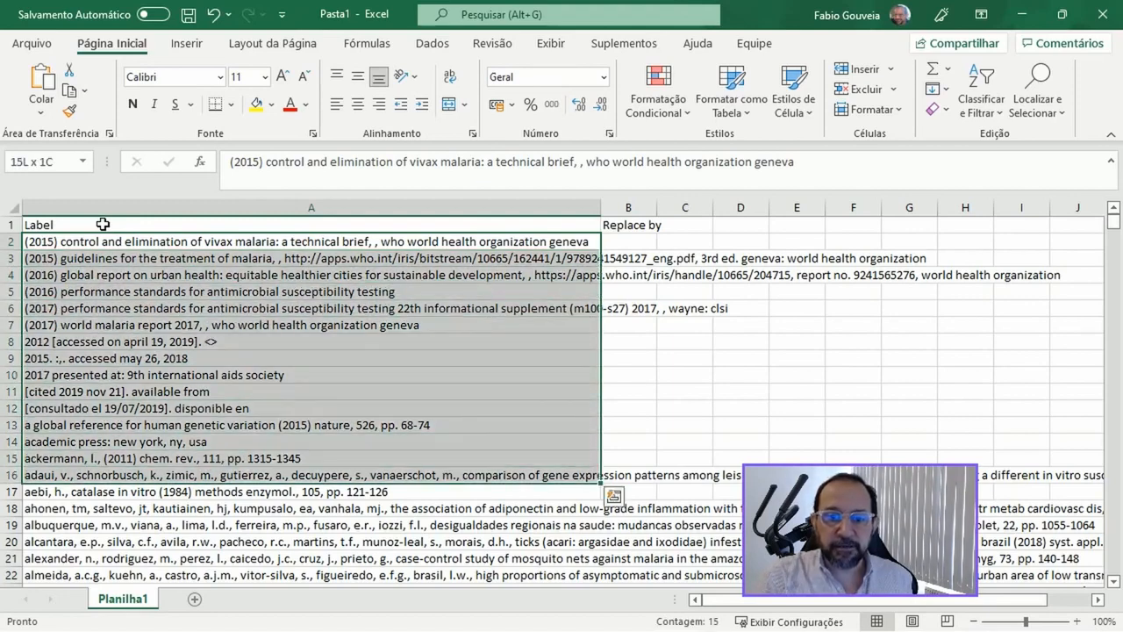
pyautogui.hotkey('shift', 'Down')
pyautogui.hotkey('shift', 'Down')
pyautogui.hotkey('shift', 'Down')
pyautogui.hotkey('shift', 'Down')
pyautogui.hotkey('shift', 'Down')
pyautogui.hotkey('shift', 'Down')
pyautogui.hotkey('shift', 'Down')
pyautogui.hotkey('shift', 'Down')
pyautogui.hotkey('shift', 'Down')
pyautogui.hotkey('shift', 'Down')
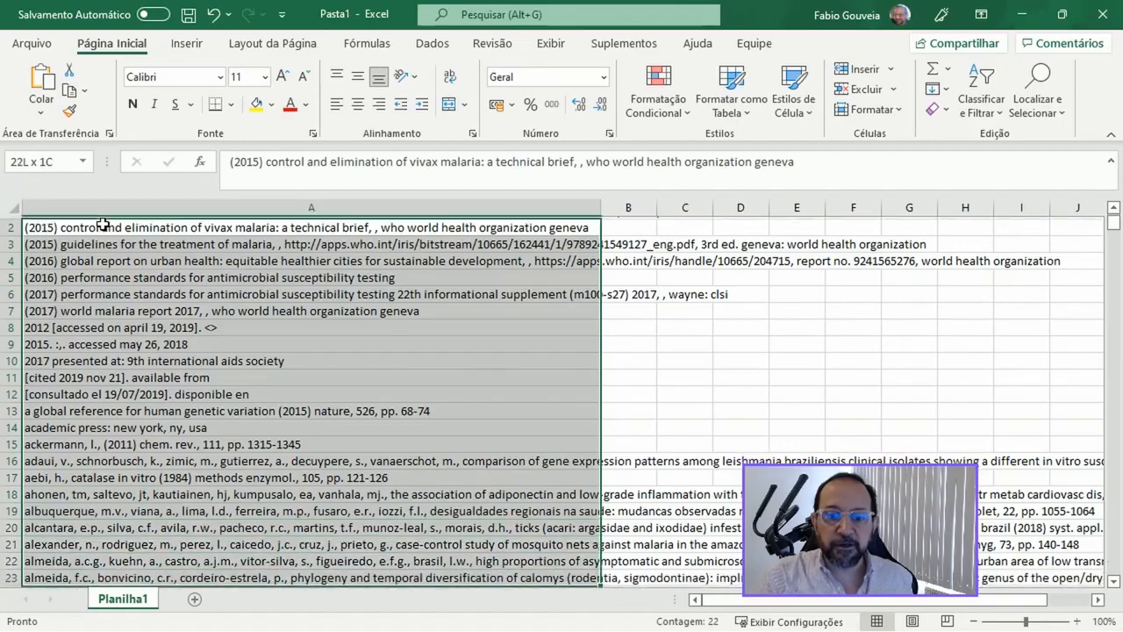
pyautogui.hotkey('shift', 'Down')
pyautogui.hotkey('shift', 'Down')
pyautogui.hotkey('shift', 'Down')
pyautogui.hotkey('shift', 'Down')
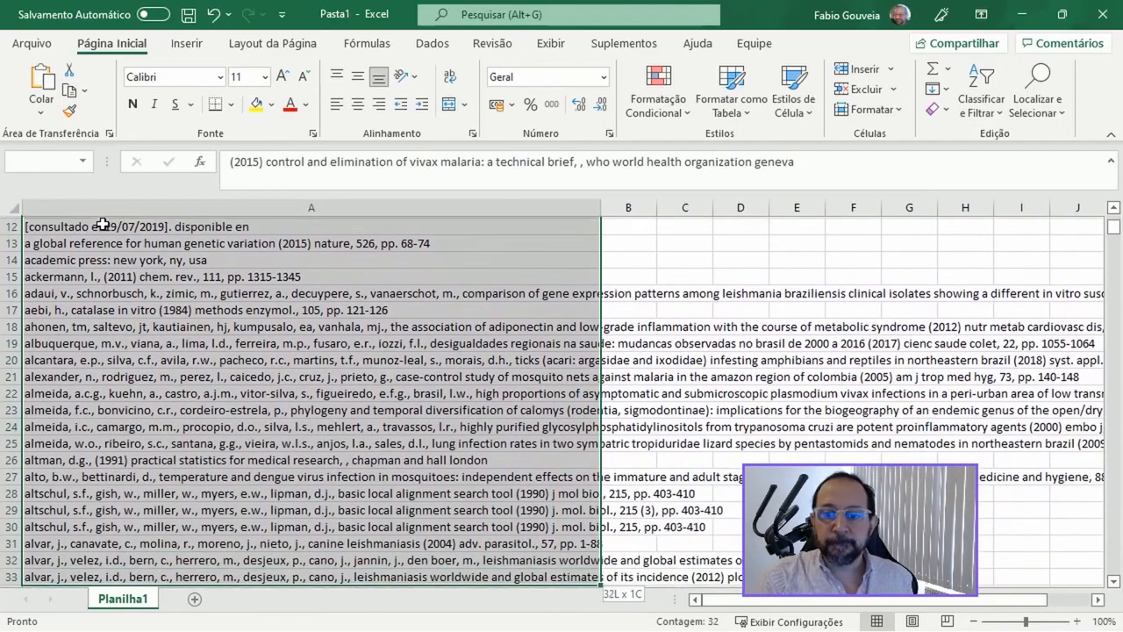
pyautogui.hotkey('shift', 'Up')
pyautogui.hotkey('shift', 'Up')
pyautogui.hotkey('shift', 'Up')
pyautogui.hotkey('shift', 'Up')
pyautogui.hotkey('shift', 'Down')
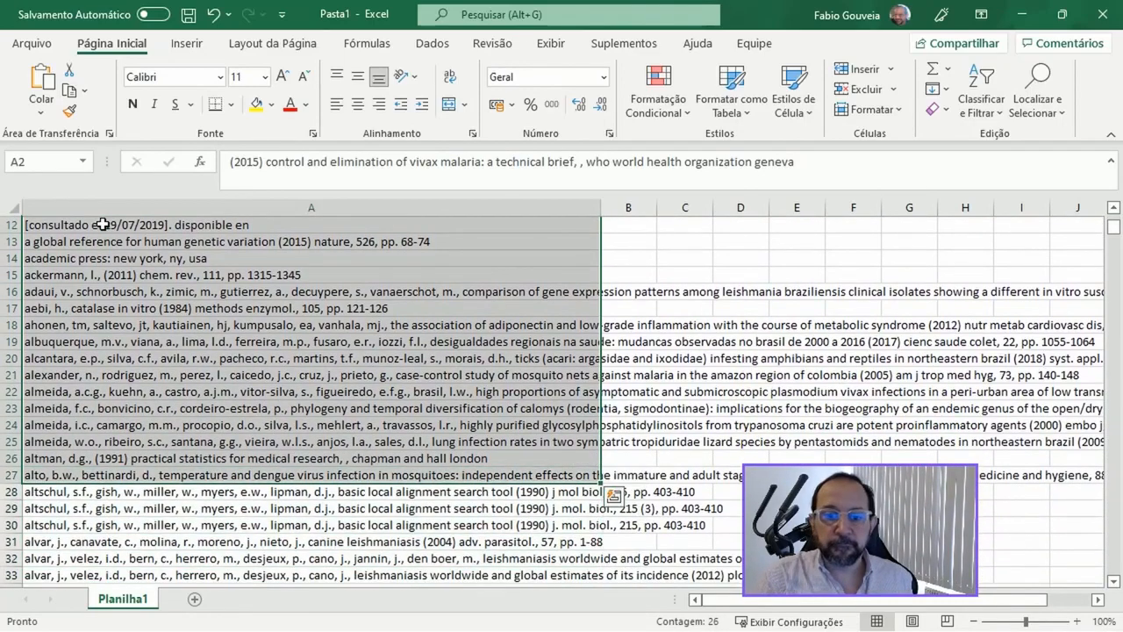
pyautogui.press('Delete')
# Step: Copy the "basic local alignment search tool" reference from A28 into B29 and B30 as the replacement for its two variants
pyautogui.press('Down')
pyautogui.press('Down')
pyautogui.press('Down')
pyautogui.press('Down')
pyautogui.press('Down')
pyautogui.press('Down')
pyautogui.press('Down')
pyautogui.press('Down')
pyautogui.press('Down')
pyautogui.press('Down')
pyautogui.press('Down')
pyautogui.press('Down')
pyautogui.press('Down')
pyautogui.press('Down')
pyautogui.press('Down')
pyautogui.press('Down')
pyautogui.press('Down')
pyautogui.press('Down')
pyautogui.press('Down')
pyautogui.press('Down')
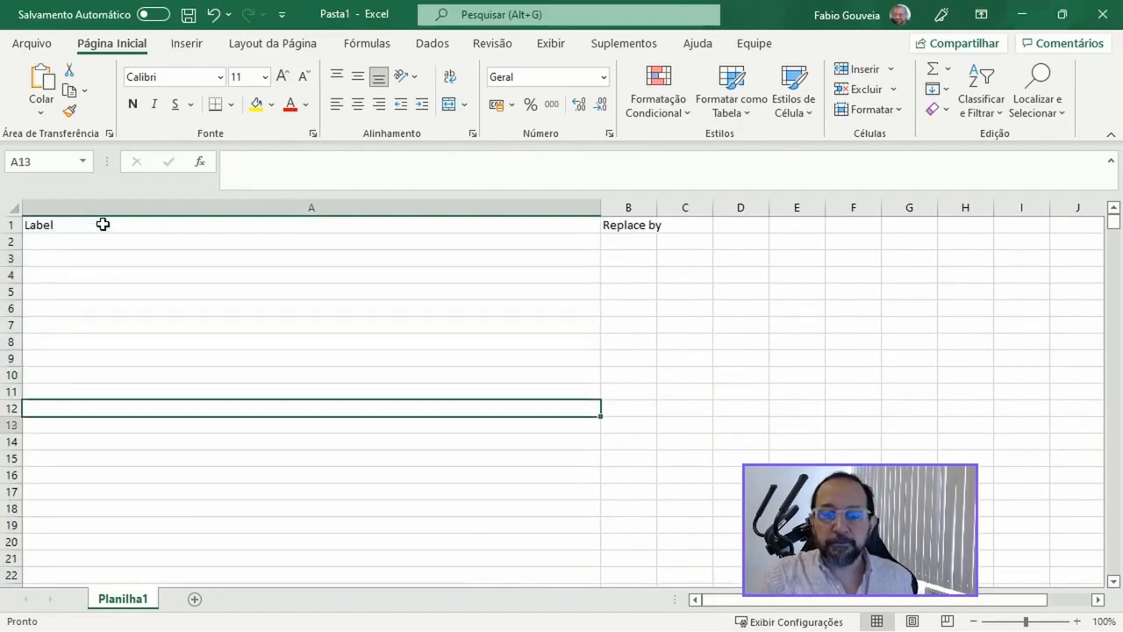
pyautogui.press('Down')
pyautogui.press('Down')
pyautogui.press('Down')
pyautogui.press('Down')
pyautogui.press('Down')
pyautogui.press('Down')
pyautogui.press('Down')
pyautogui.press('Down')
pyautogui.press('Down')
pyautogui.press('Down')
pyautogui.press('Down')
pyautogui.press('Down')
pyautogui.press('Down')
pyautogui.press('Down')
pyautogui.press('Up')
pyautogui.press('Up')
pyautogui.press('Up')
pyautogui.press('Up')
pyautogui.press('Up')
pyautogui.press('Up')
pyautogui.press('Up')
pyautogui.press('Up')
pyautogui.press('Up')
pyautogui.press('Up')
pyautogui.press('Up')
pyautogui.press('Up')
pyautogui.press('Up')
pyautogui.press('Up')
pyautogui.press('Up')
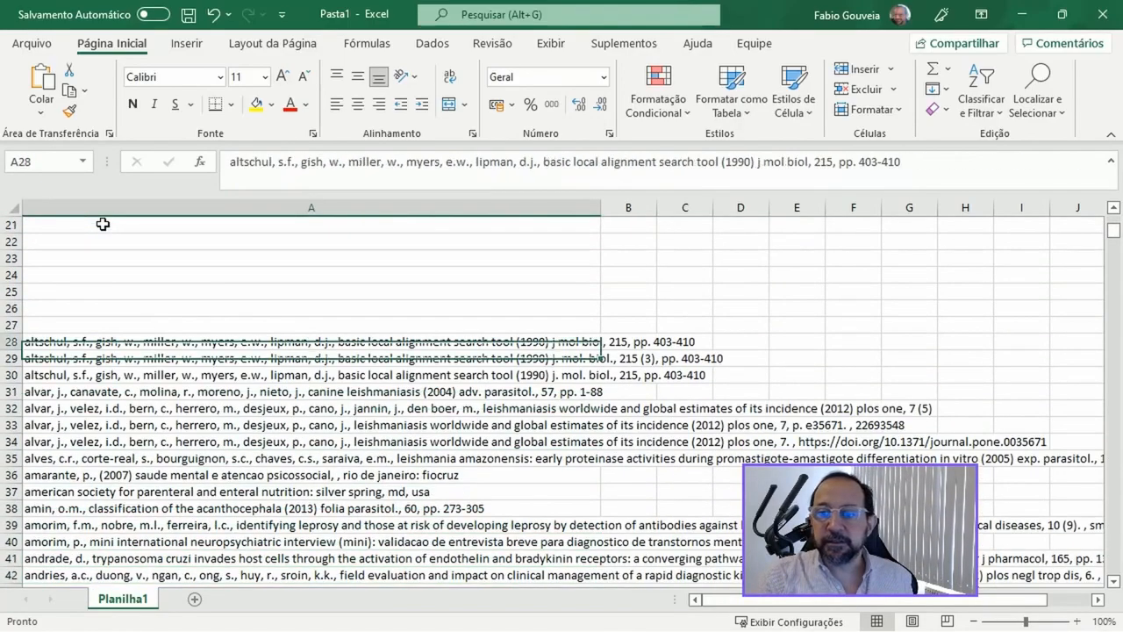
pyautogui.press('Down')
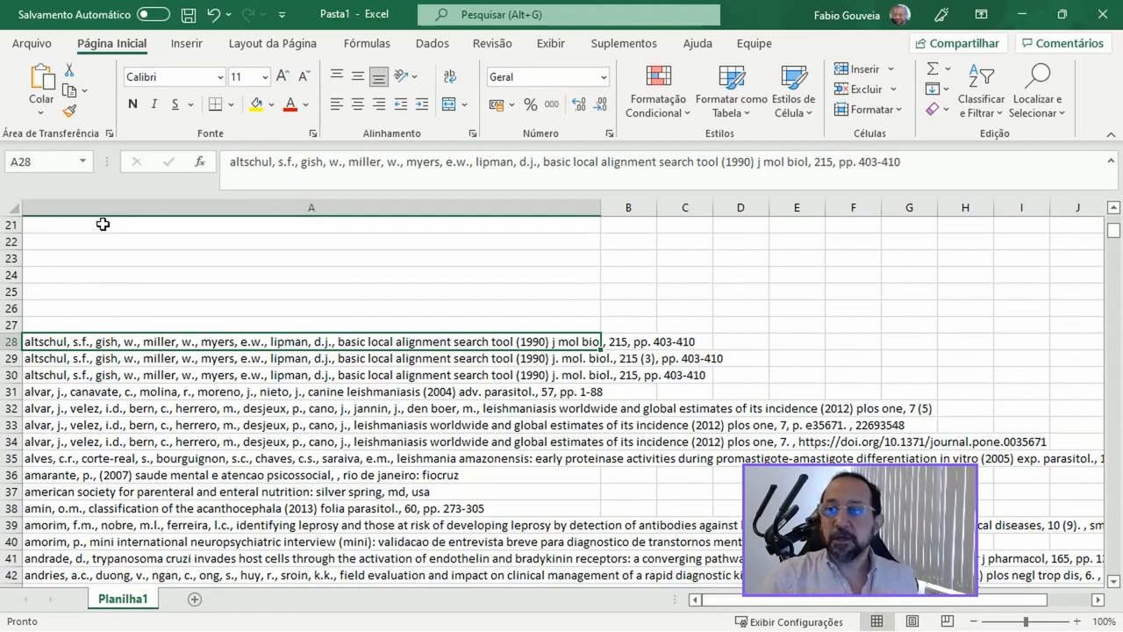
pyautogui.press('Down')
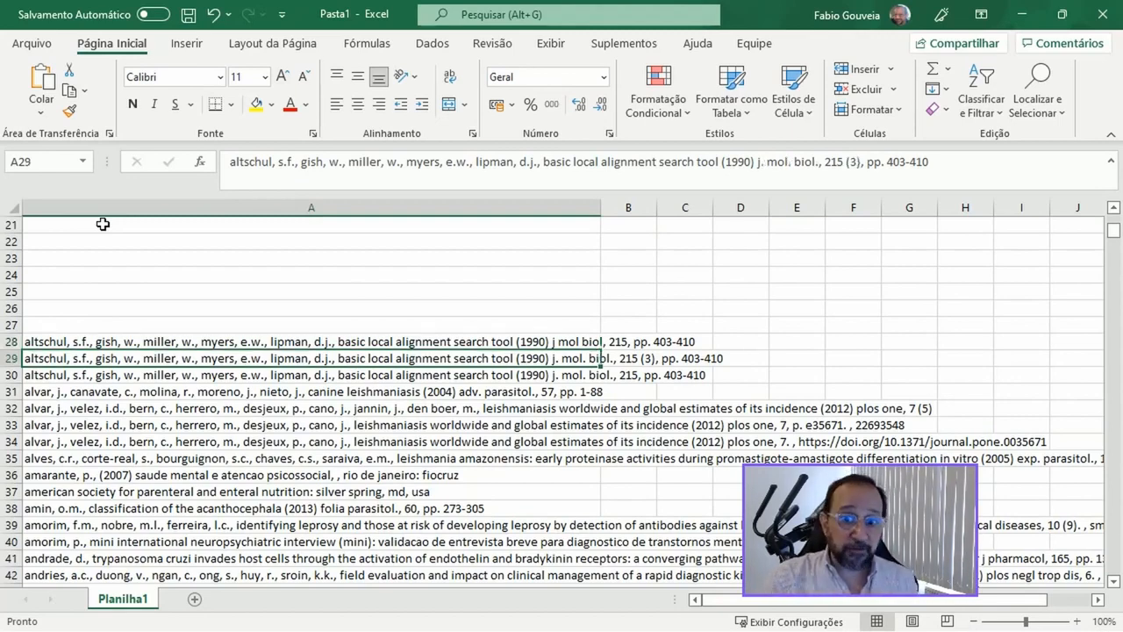
pyautogui.press('Up')
pyautogui.hotkey('ctrl', 'c')
pyautogui.press('Down')
pyautogui.press('Right')
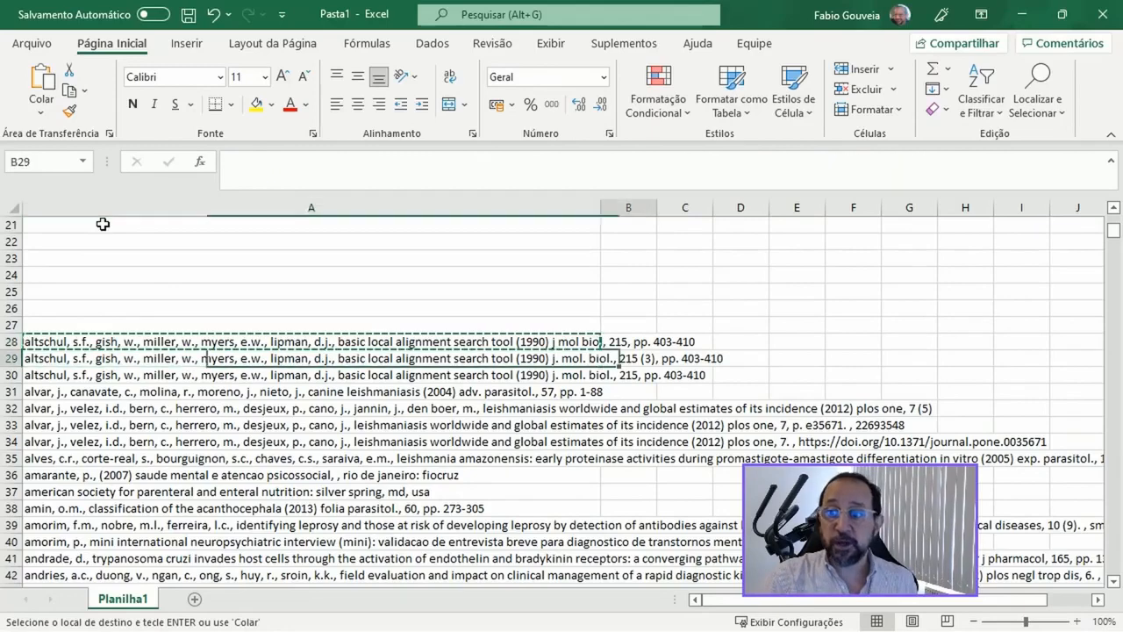
pyautogui.hotkey('ctrl', 'v')
pyautogui.press('Down')
pyautogui.hotkey('ctrl', 'v')
pyautogui.press('Up')
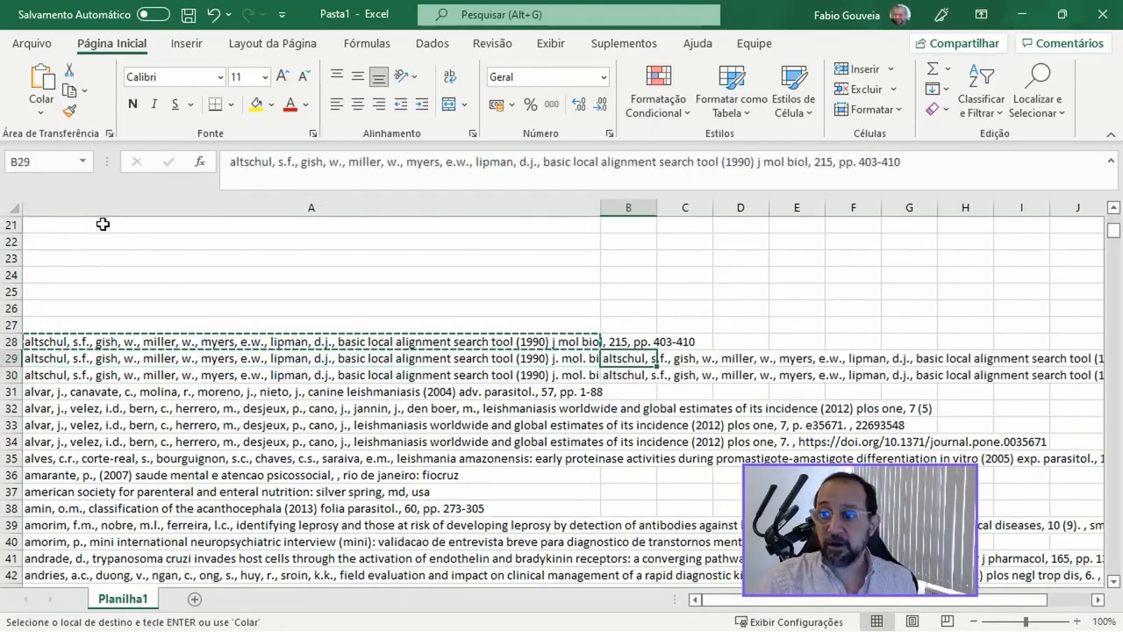
# Step: Clear the preferred reference in A28 and the single canine leishmaniasis reference in A31
pyautogui.press('Up')
pyautogui.press('Left')
pyautogui.press('Delete')
pyautogui.press('Down')
pyautogui.press('Down')
pyautogui.press('Down')
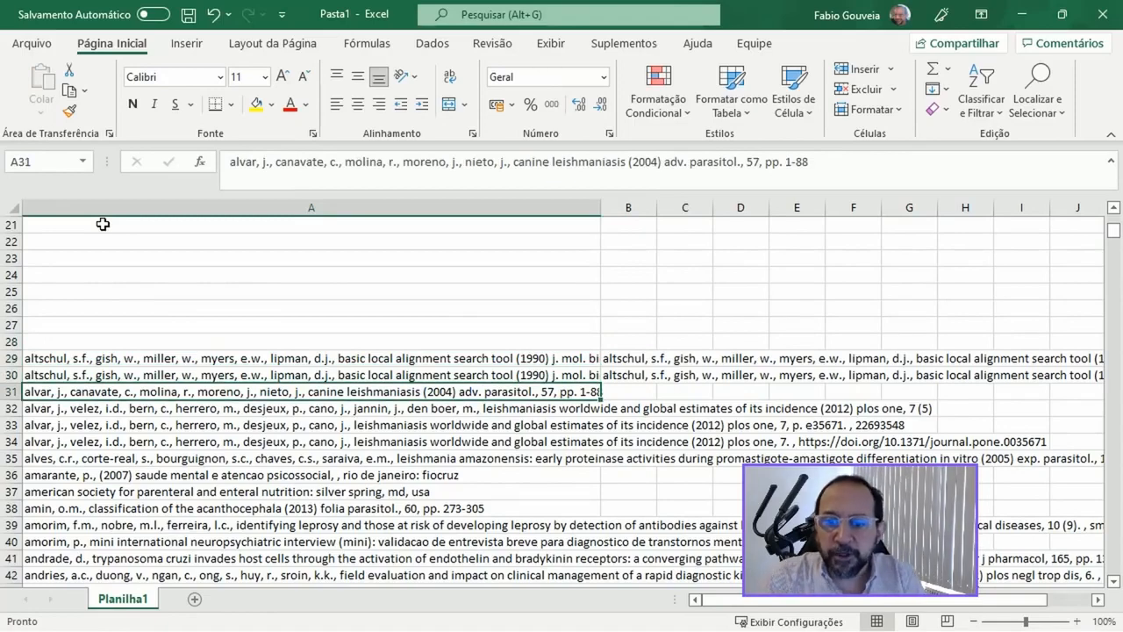
pyautogui.press('Delete')
# Step: Copy the "leishmaniasis worldwide and global estimates" reference from A32 into B33 and B34, and clear A32
pyautogui.press('Down')
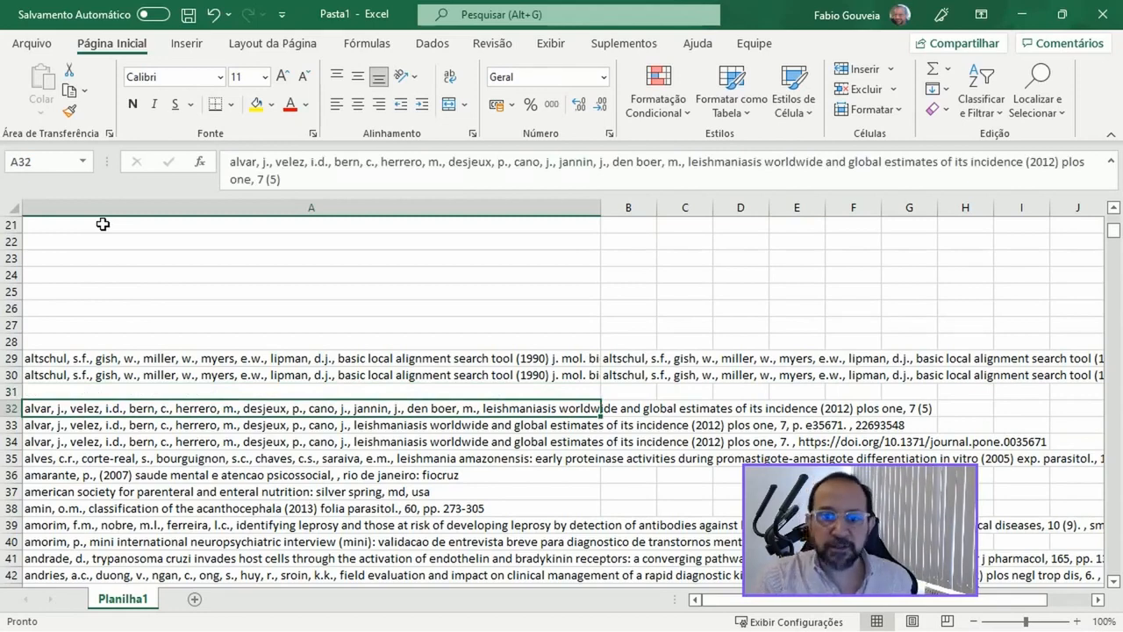
pyautogui.hotkey('ctrl', 'c')
pyautogui.press('Down')
pyautogui.press('Right')
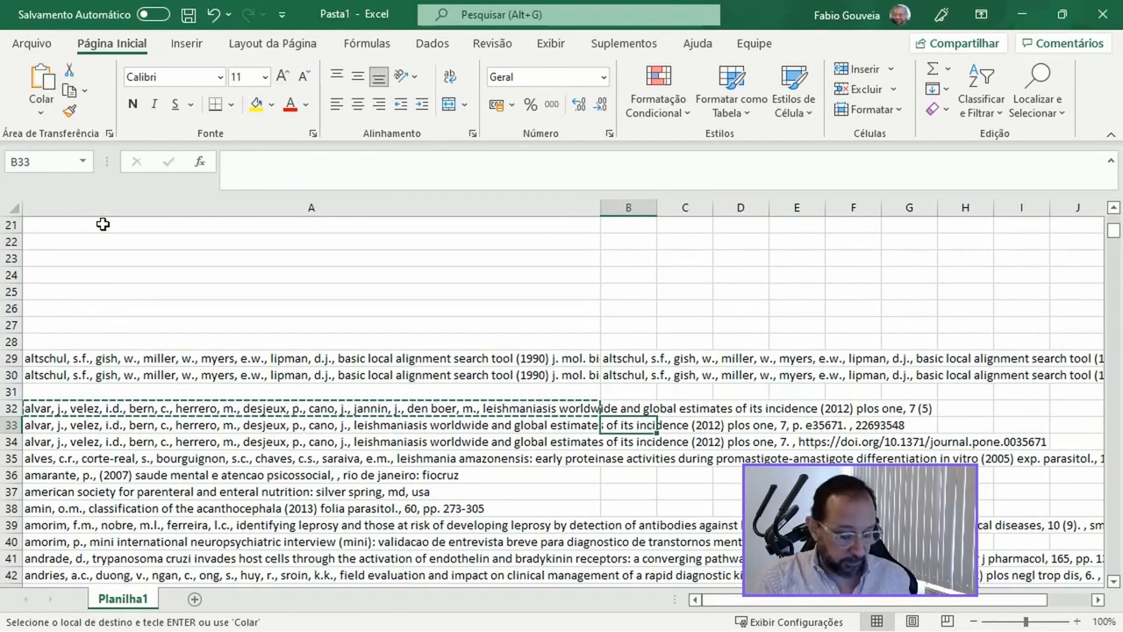
pyautogui.hotkey('ctrl', 'v')
pyautogui.press('Down')
pyautogui.hotkey('ctrl', 'v')
pyautogui.press('Up')
pyautogui.press('Up')
pyautogui.press('Left')
pyautogui.press('Delete')
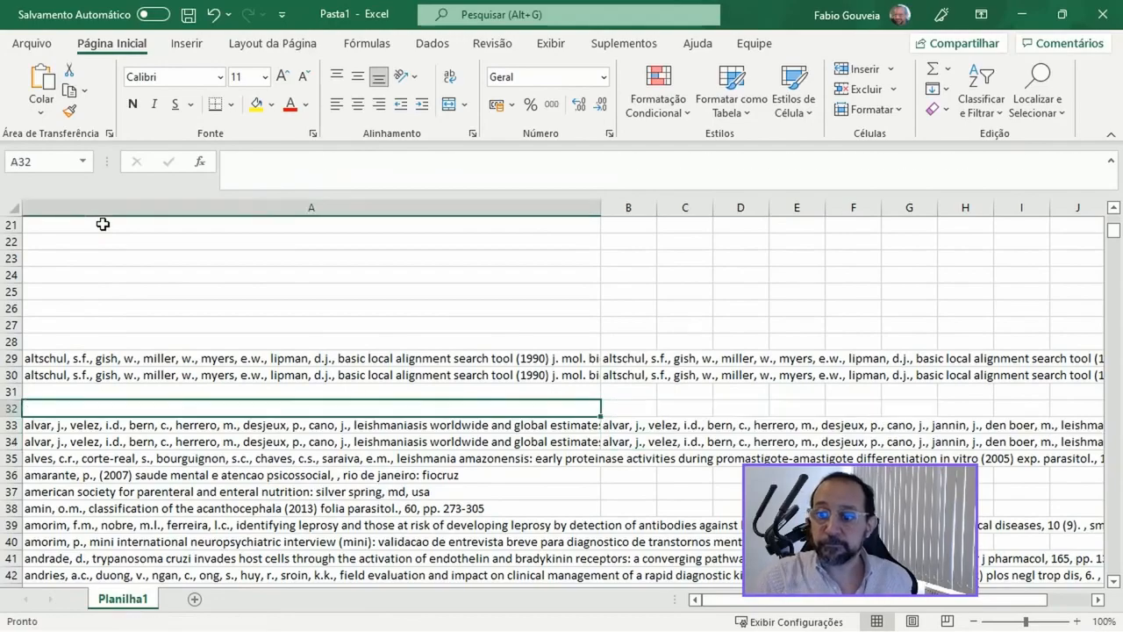
# Step: Clear all remaining references from A35 to the end of the data
pyautogui.press('Down')
pyautogui.press('Down')
pyautogui.press('Down')
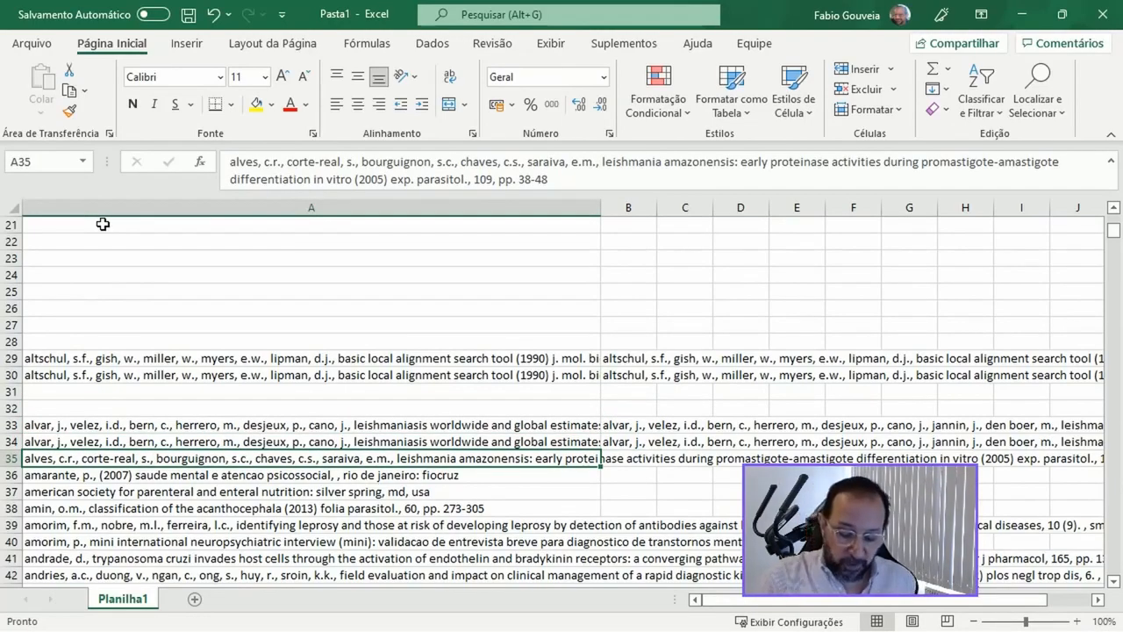
pyautogui.hotkey('ctrl', 'shift', 'End')
pyautogui.press('Delete')
pyautogui.press('Up')
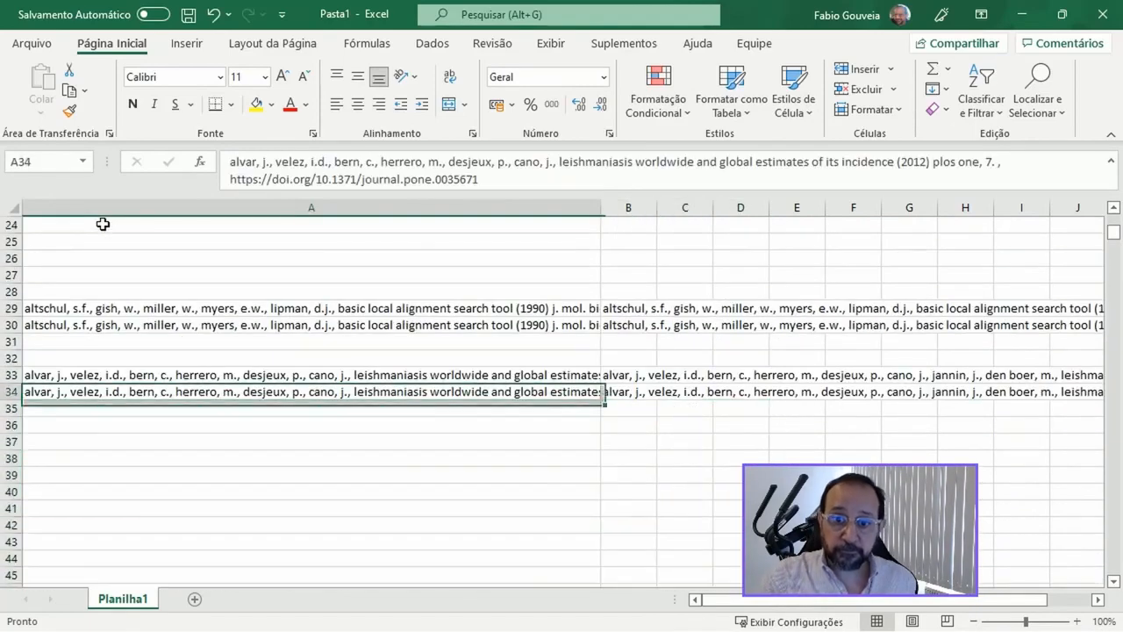
# Step: Sort columns A and B by Label, treating the first row as headers, to close up the blank rows
pyautogui.press('Up')
pyautogui.press('Up')
pyautogui.press('Up')
pyautogui.press('Up')
pyautogui.press('Up')
pyautogui.press('Up')
pyautogui.press('Up')
pyautogui.press('Up')
pyautogui.press('Up')
pyautogui.press('Up')
pyautogui.press('Up')
pyautogui.press('Up')
pyautogui.press('Up')
pyautogui.press('Up')
pyautogui.press('Up')
pyautogui.press('Up')
pyautogui.press('Up')
pyautogui.press('Up')
pyautogui.press('Up')
pyautogui.press('Up')
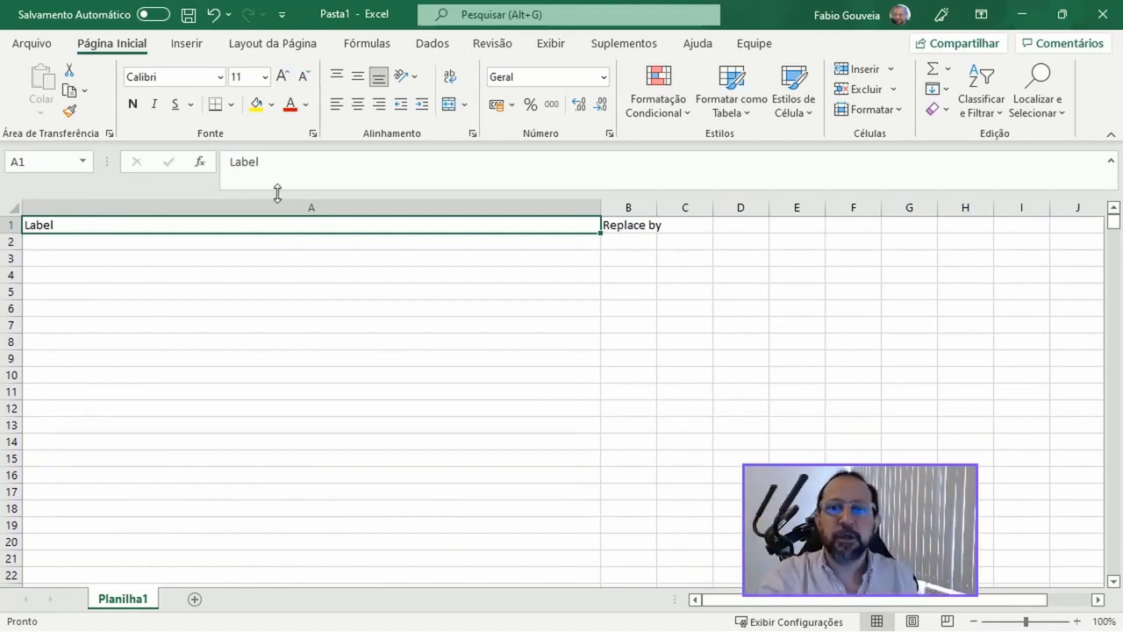
pyautogui.click(307, 208)
pyautogui.keyDown('shift'); pyautogui.click(633, 207); pyautogui.keyUp('shift')
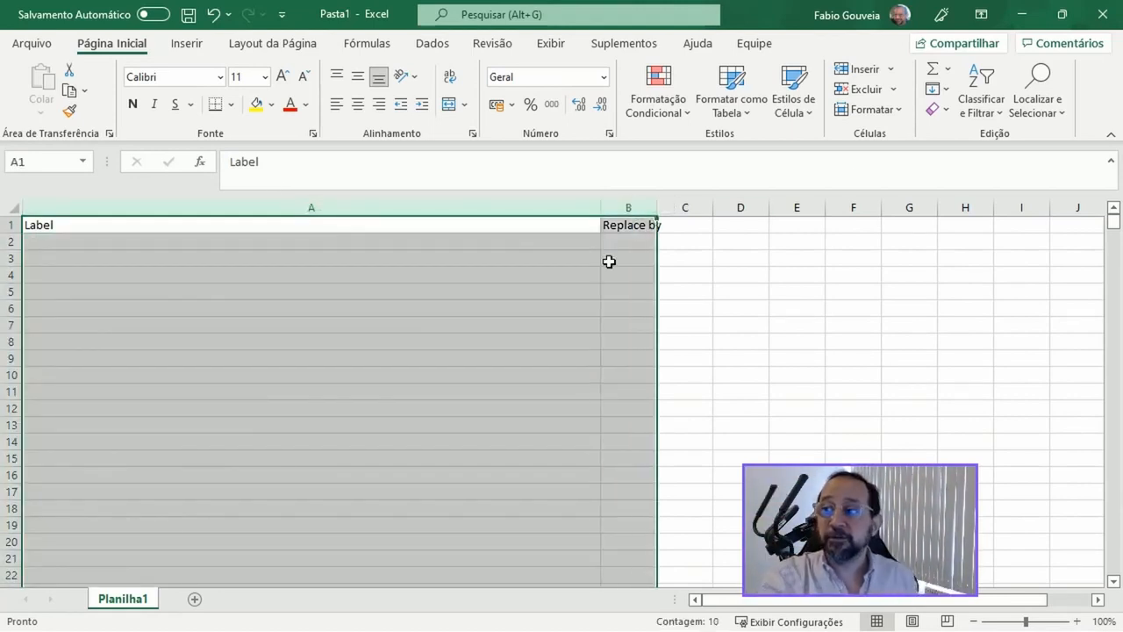
pyautogui.click(992, 112)
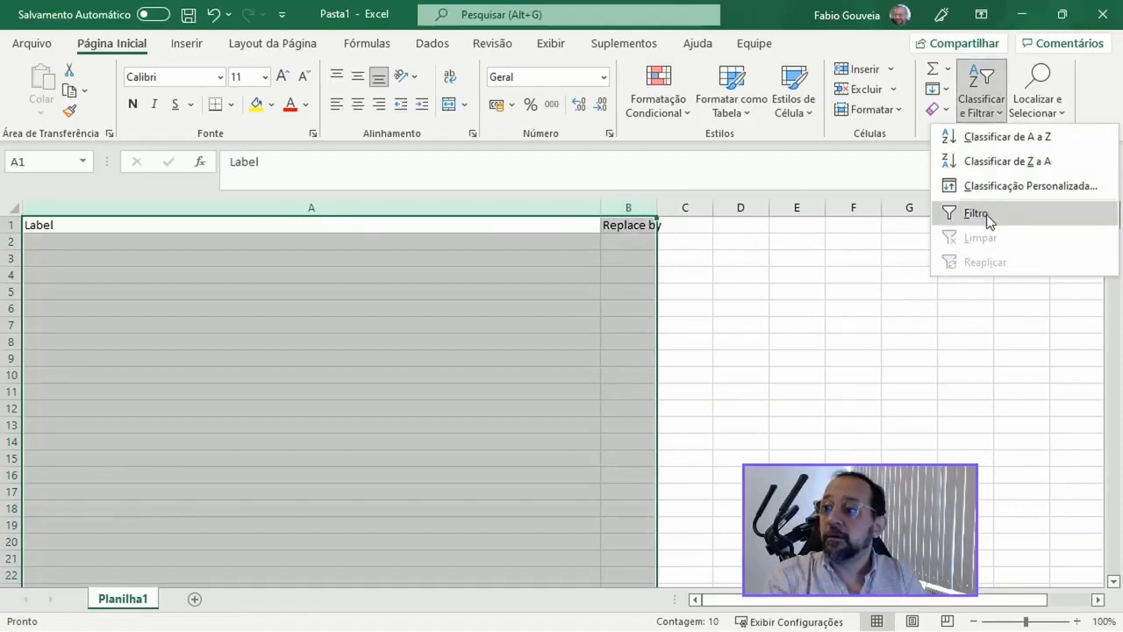
pyautogui.click(981, 186)
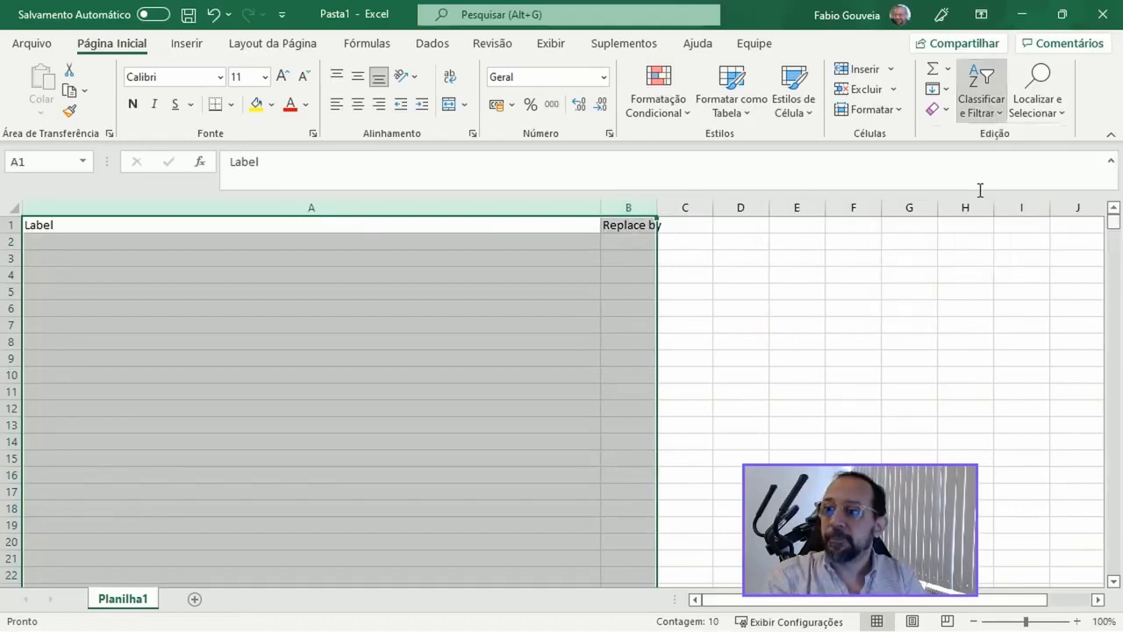
pyautogui.click(735, 477)
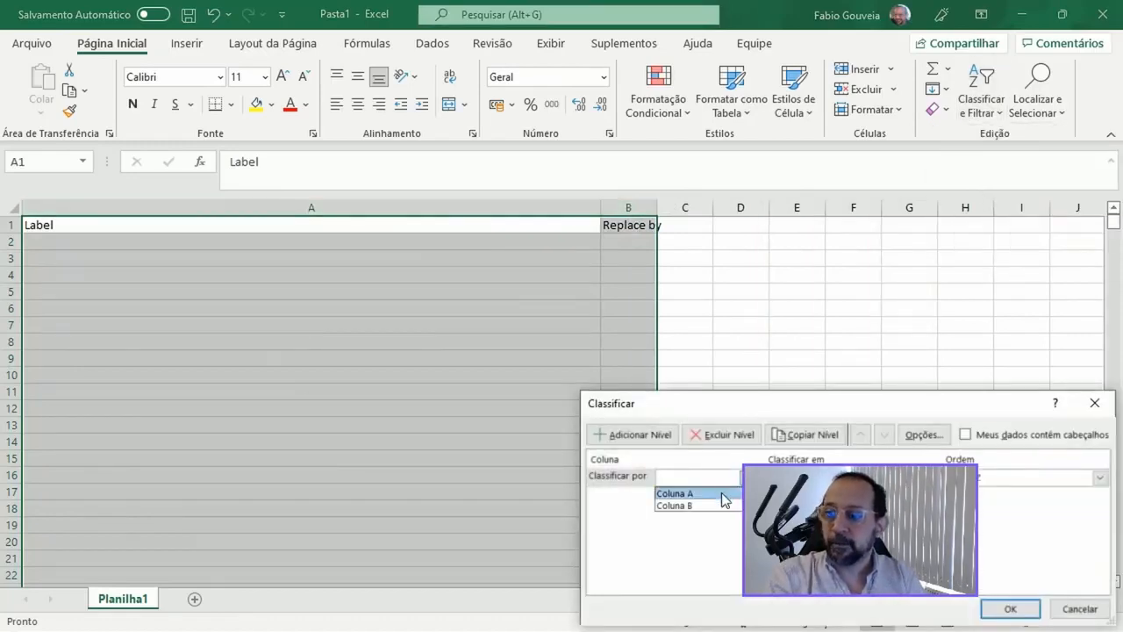
pyautogui.click(965, 434)
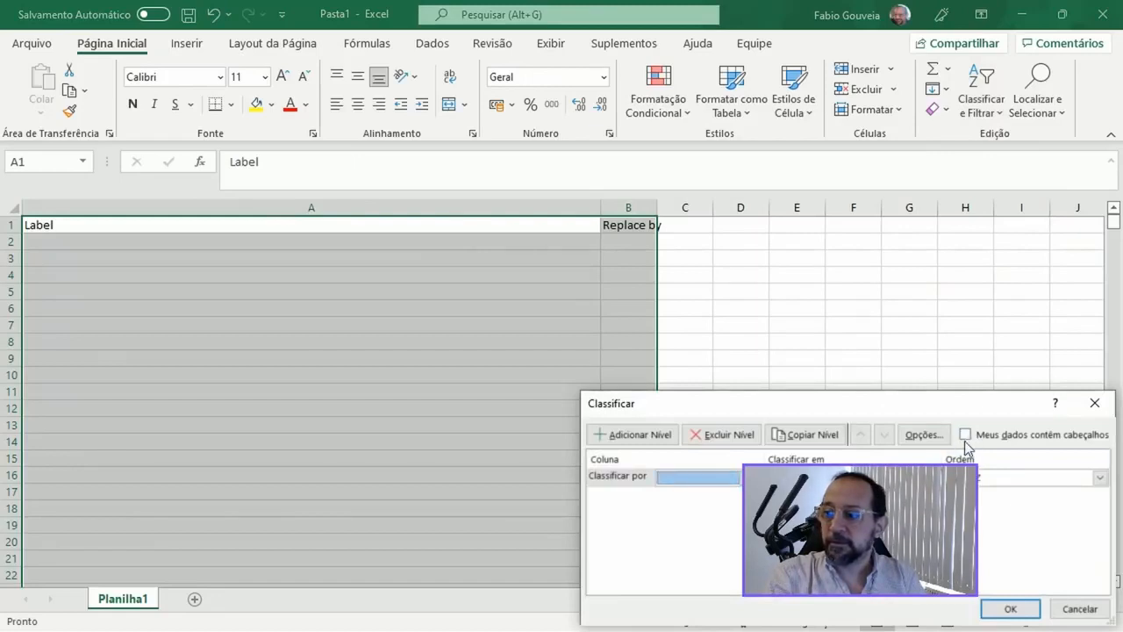
pyautogui.click(965, 435)
pyautogui.click(730, 477)
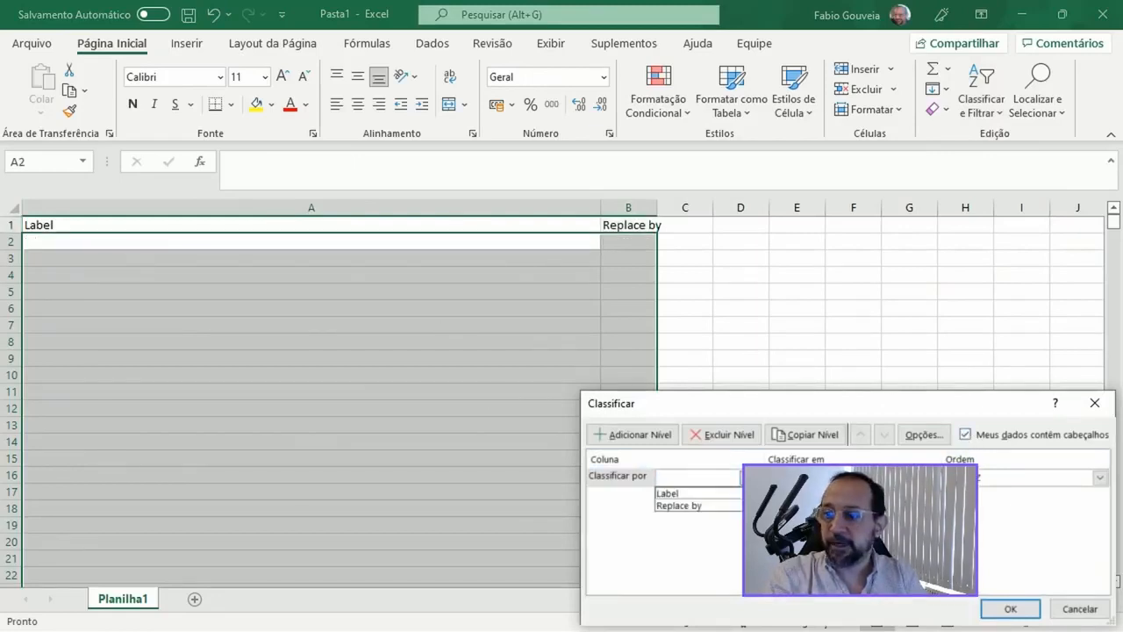
pyautogui.click(725, 499)
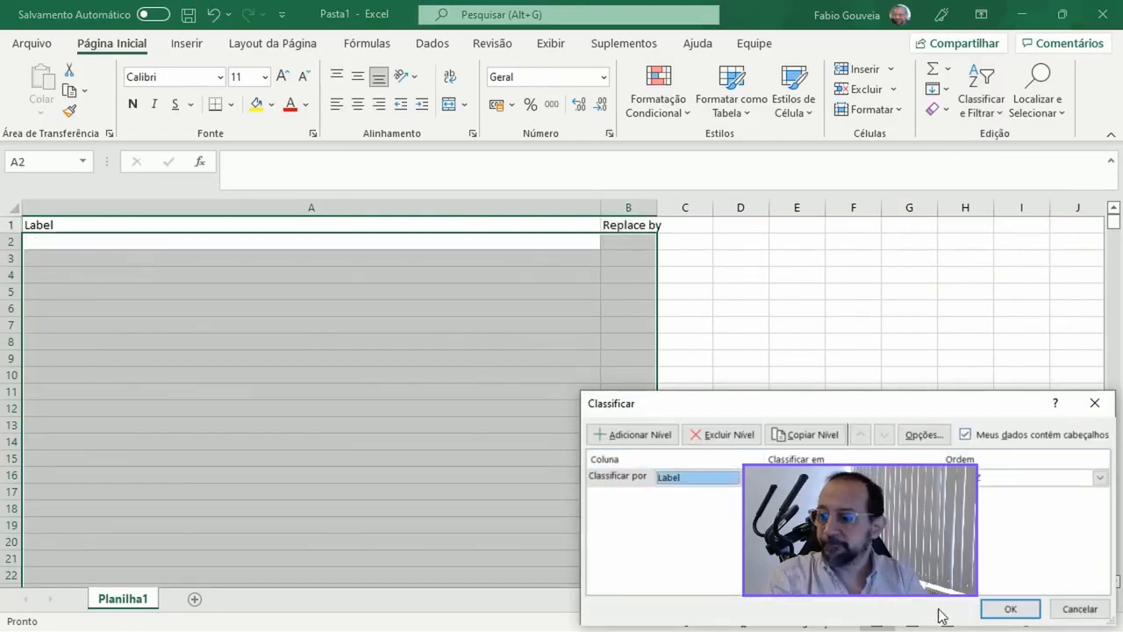
pyautogui.click(1009, 609)
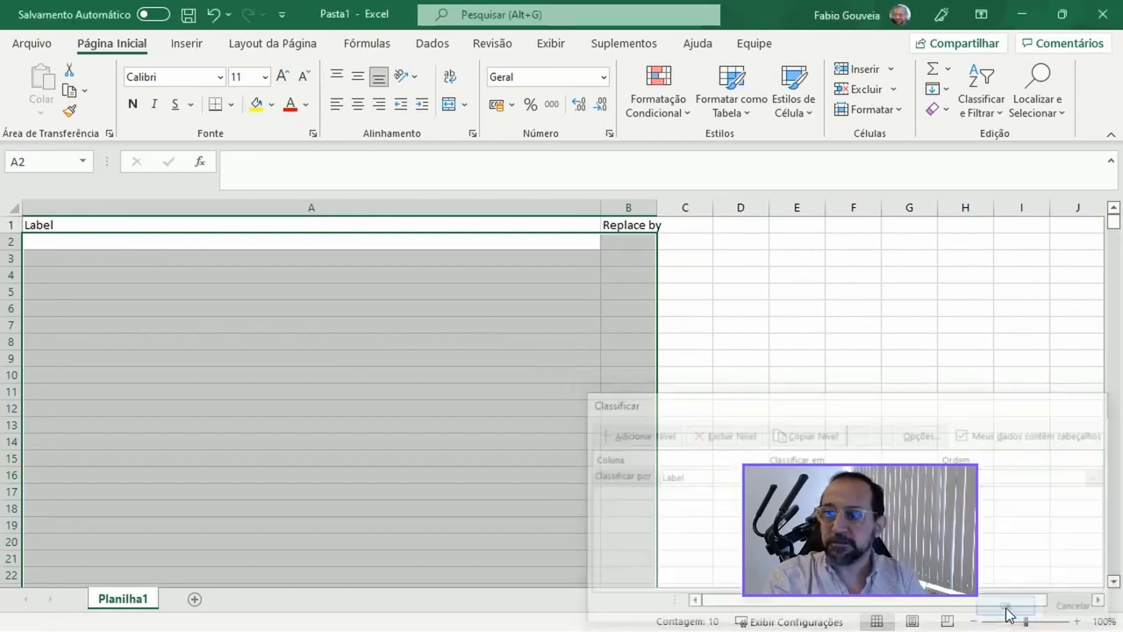
# Step: Copy the thesaurus range A1:B5, replace the entire contents of thesaurus.txt in Notepad++ with it, and save the file
pyautogui.click(298, 241)
pyautogui.click(112, 220)
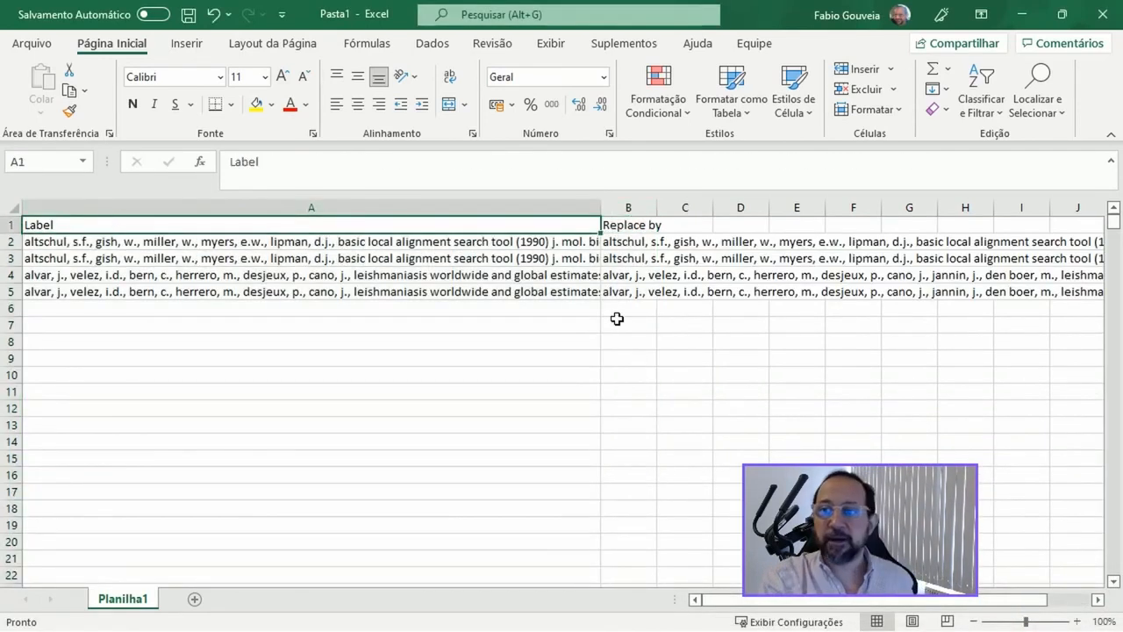
pyautogui.keyDown('shift'); pyautogui.click(633, 297); pyautogui.keyUp('shift')
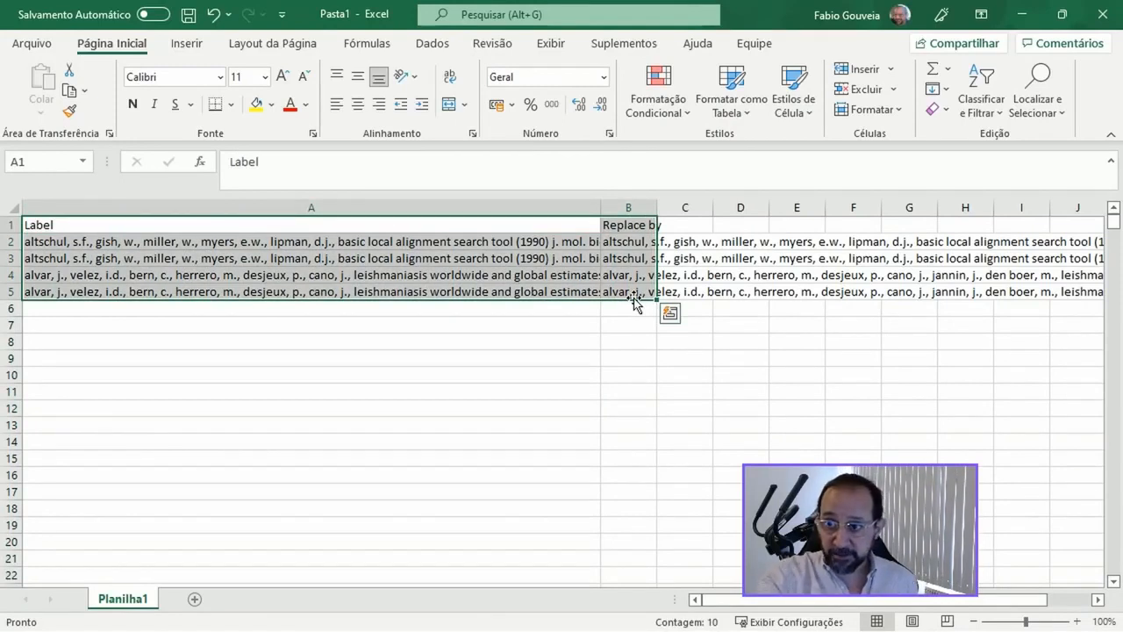
pyautogui.hotkey('ctrl', 'c')
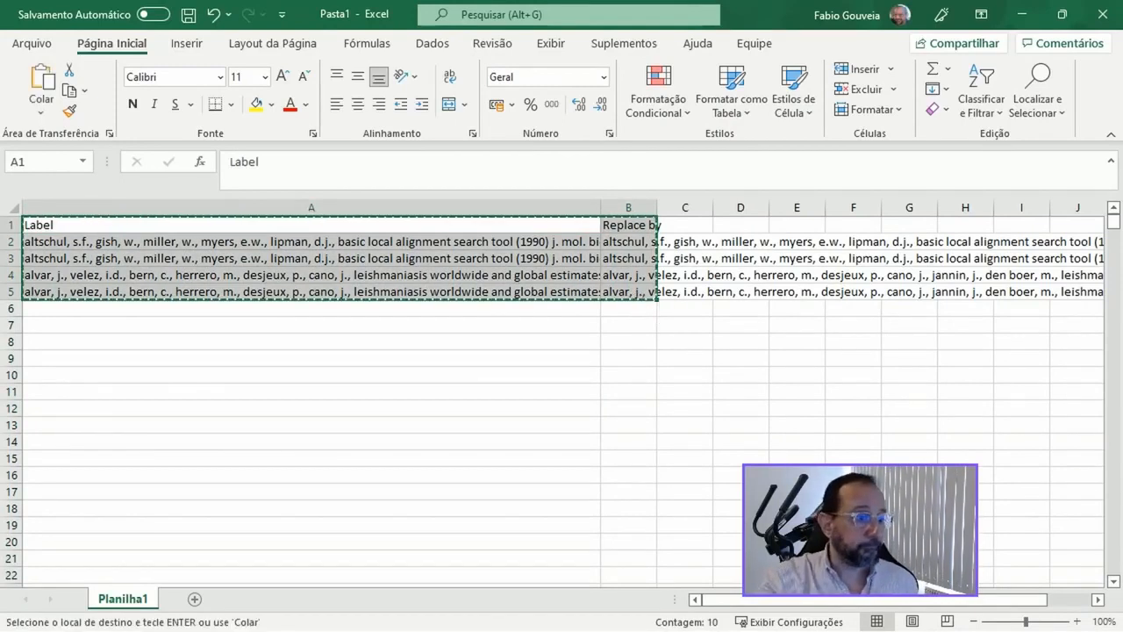
pyautogui.hotkey('alt', 'Tab')
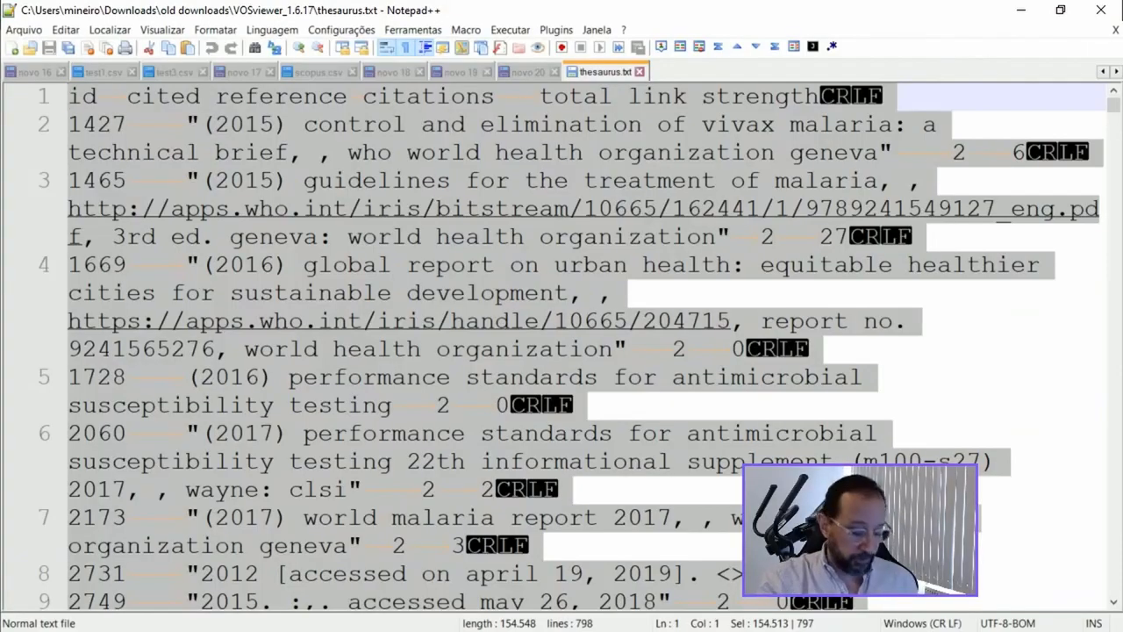
pyautogui.hotkey('ctrl', 'a')
pyautogui.hotkey('ctrl', 'v')
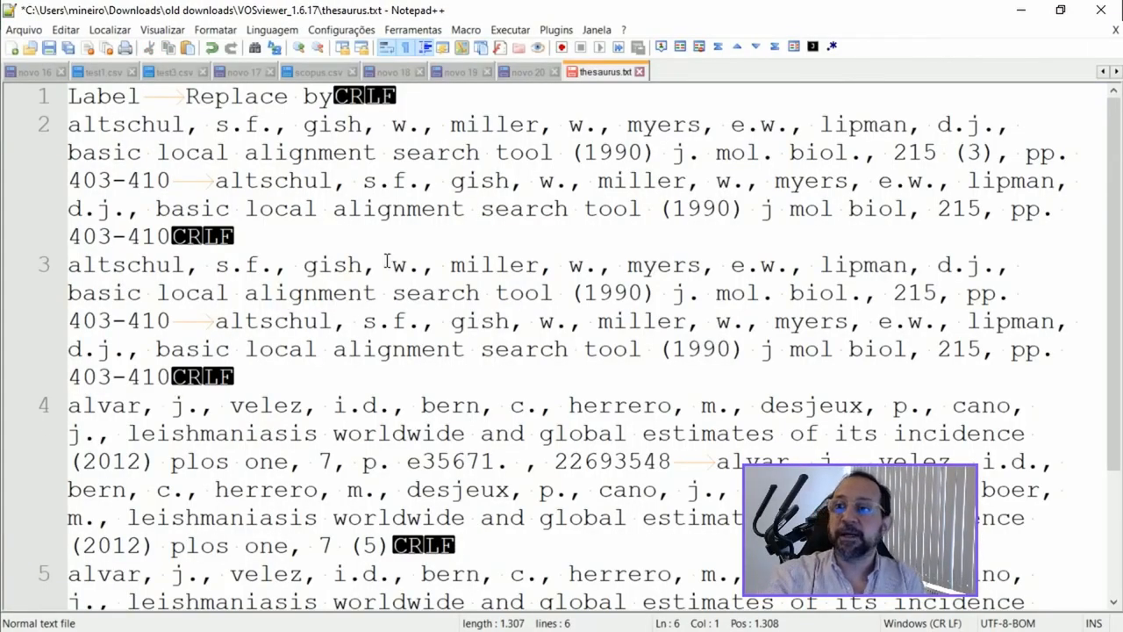
pyautogui.click(47, 46)
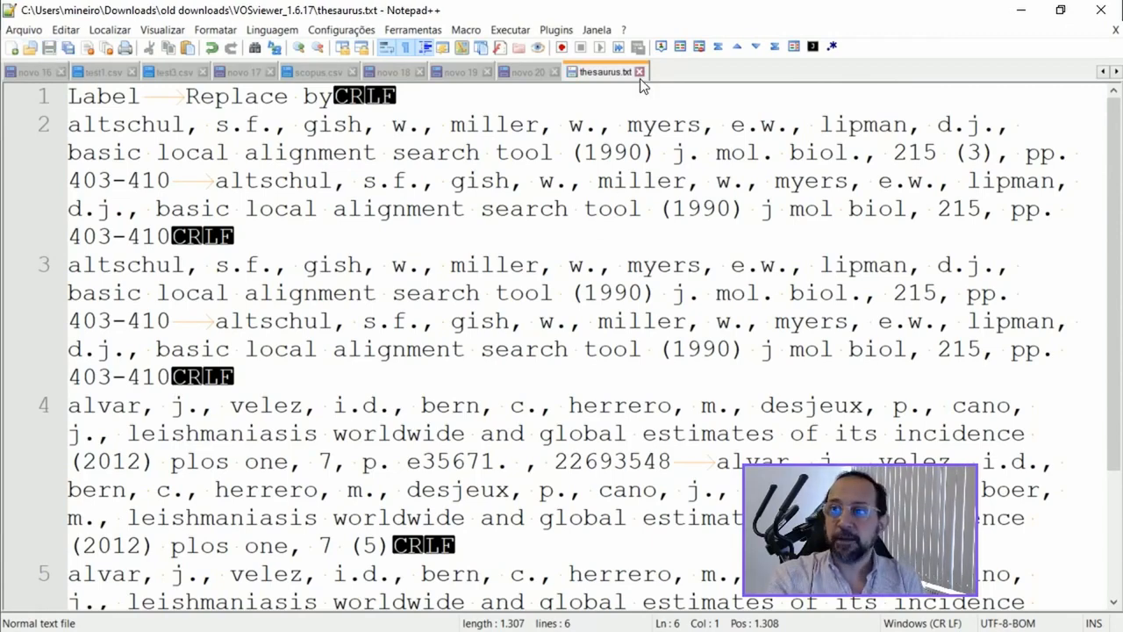
# Step: Switch to VOSviewer and go back in the Create Map wizard to the type of analysis and counting method page
pyautogui.click(1021, 11)
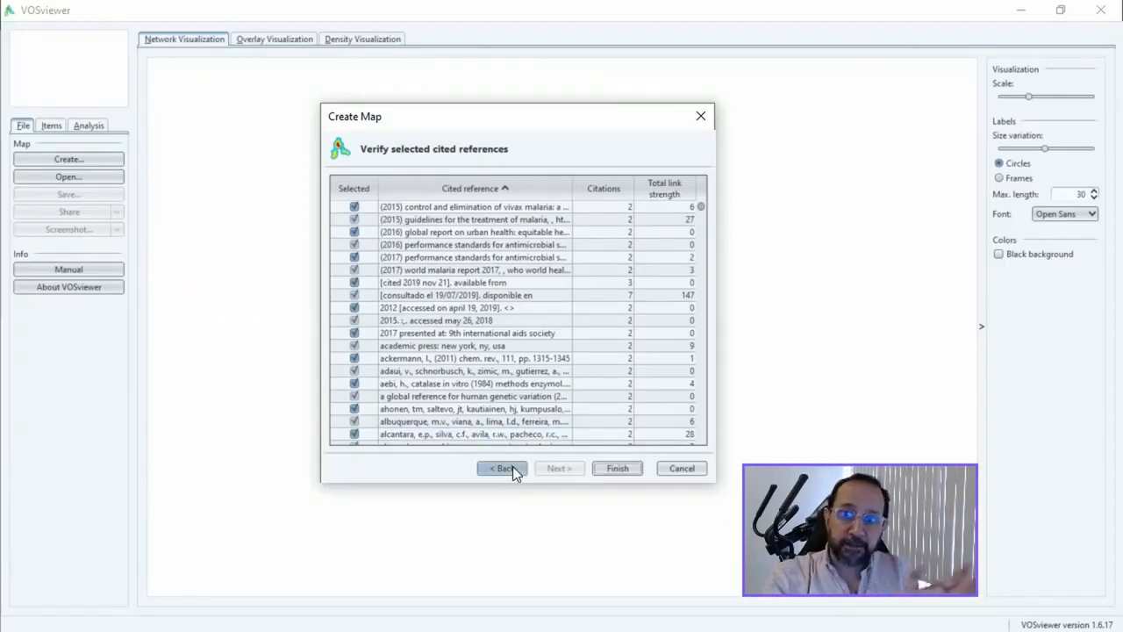
pyautogui.click(509, 467)
pyautogui.click(508, 466)
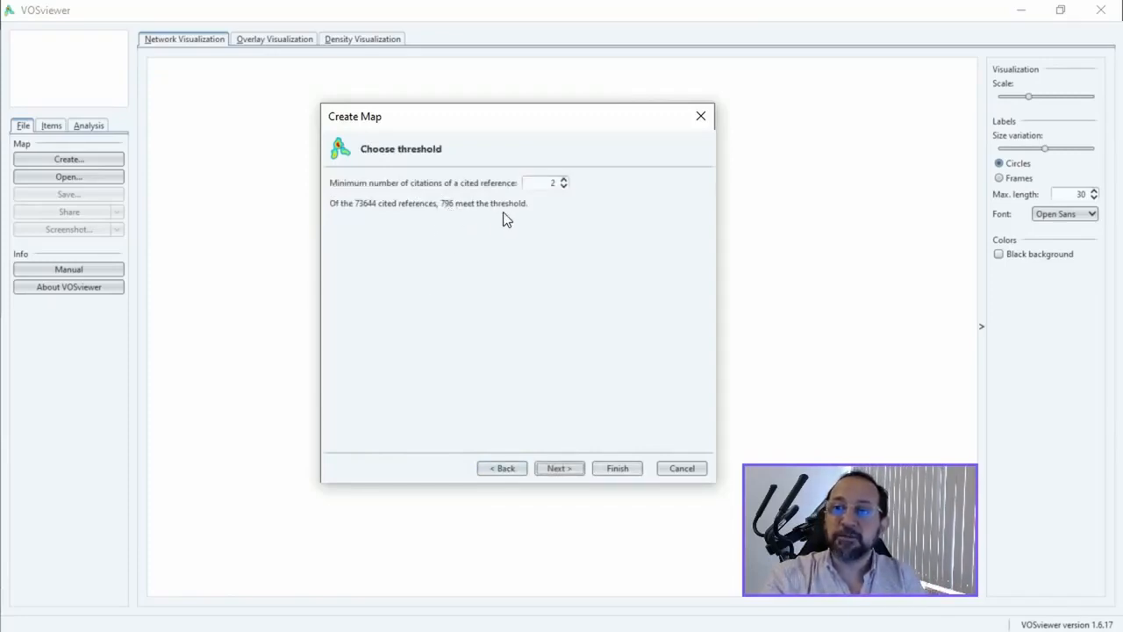
pyautogui.click(504, 471)
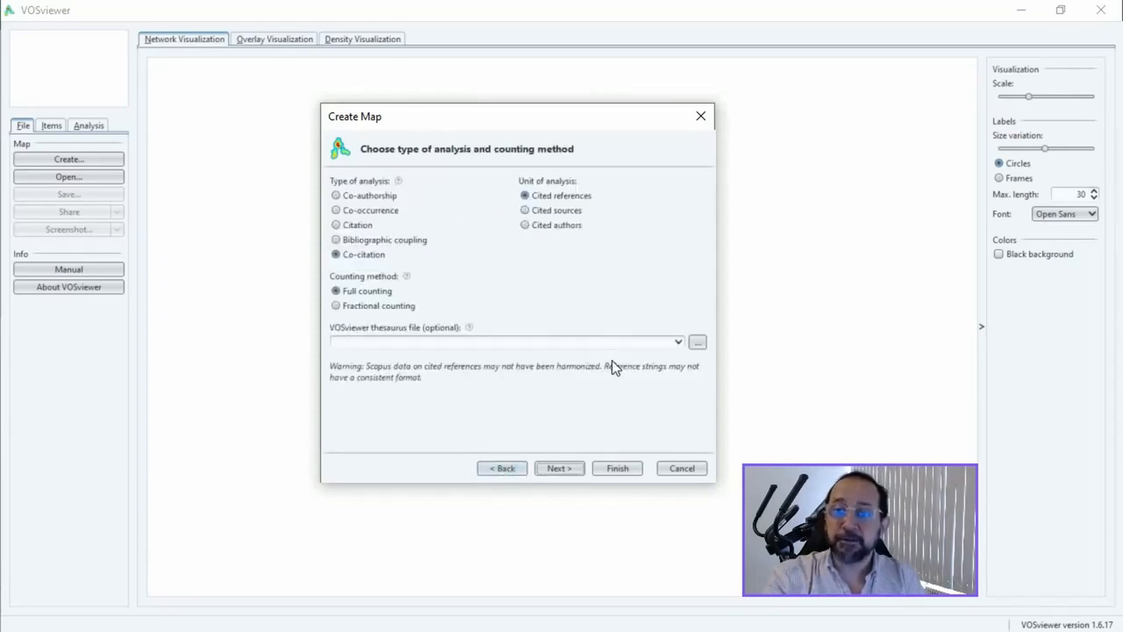
# Step: Load thesaurus.txt from the VOSviewer_1.6.17 folder as the thesaurus file and continue to the citation threshold
pyautogui.click(698, 342)
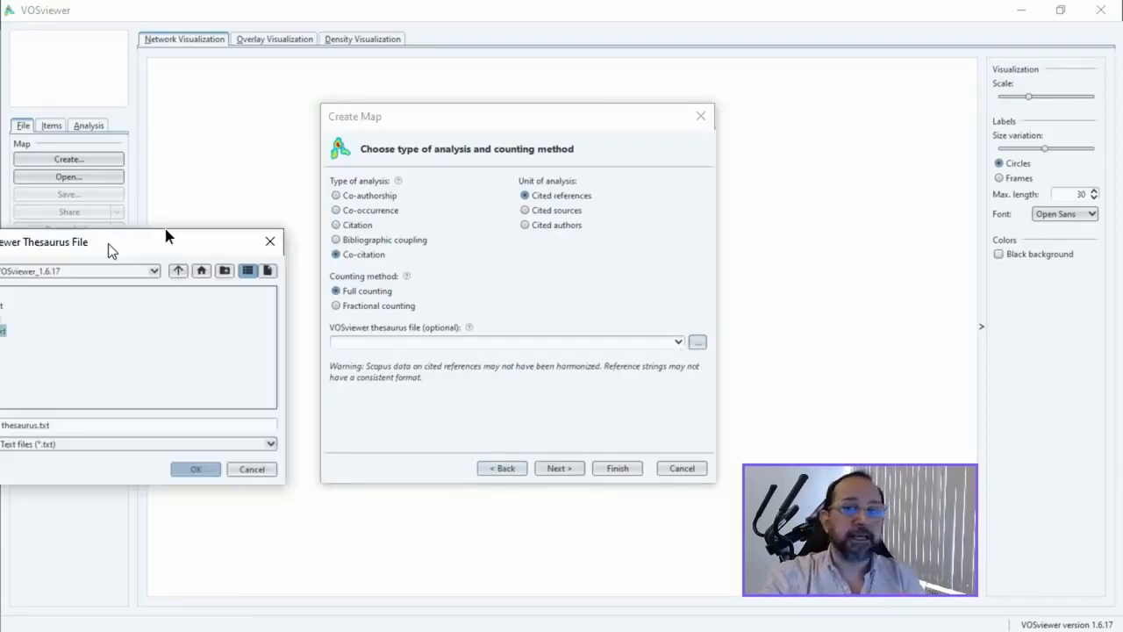
pyautogui.moveTo(166, 234); pyautogui.dragTo(381, 187)
pyautogui.click(417, 419)
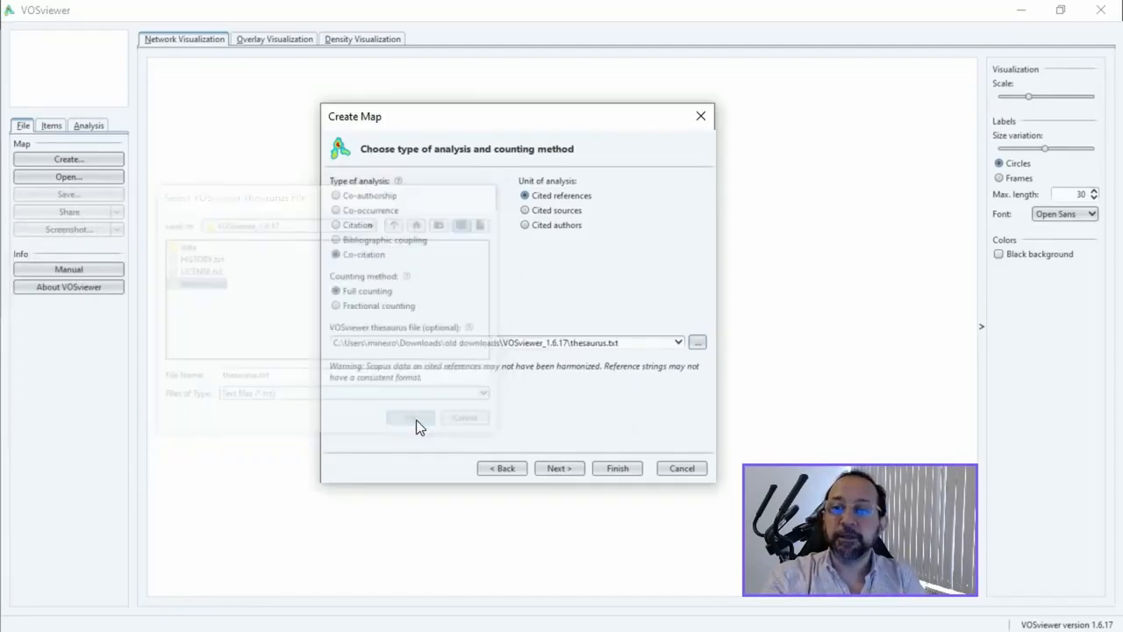
pyautogui.click(559, 467)
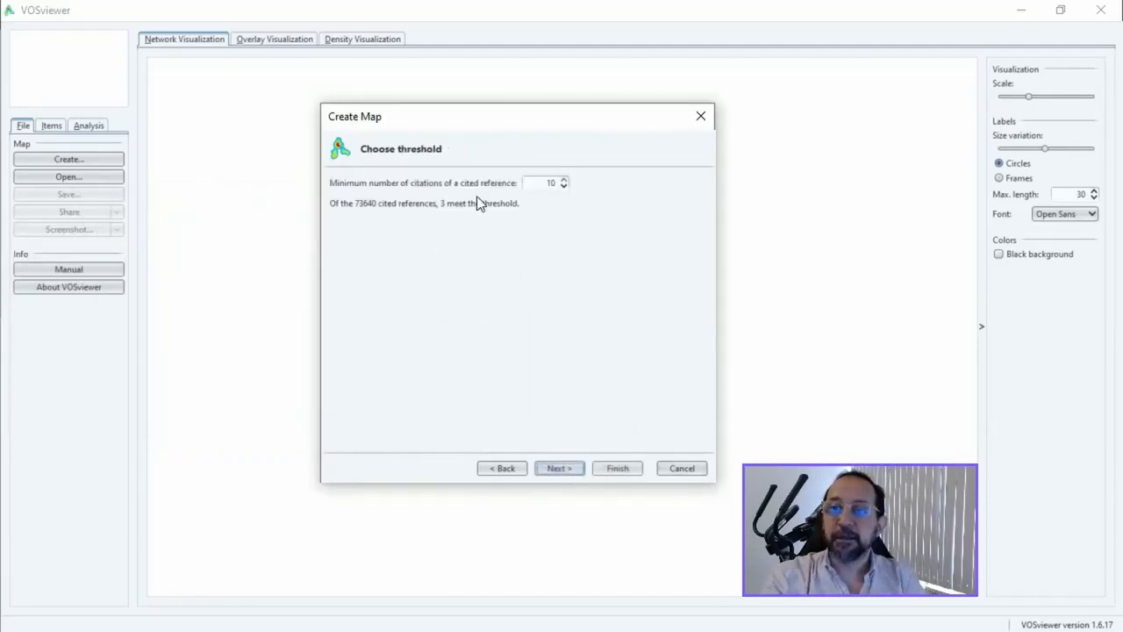
# Step: Set the minimum number of citations of a cited reference to 2 and keep all qualifying references, continuing to the verification list
pyautogui.click(563, 186)
pyautogui.click(563, 186)
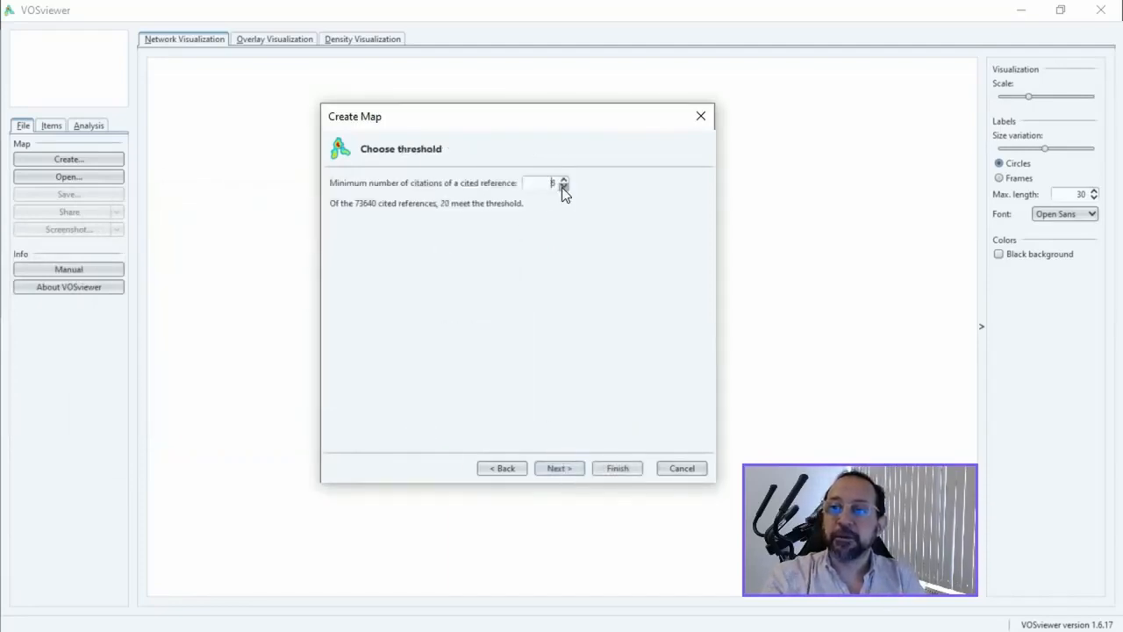
pyautogui.click(563, 186)
pyautogui.click(564, 186)
pyautogui.click(564, 186)
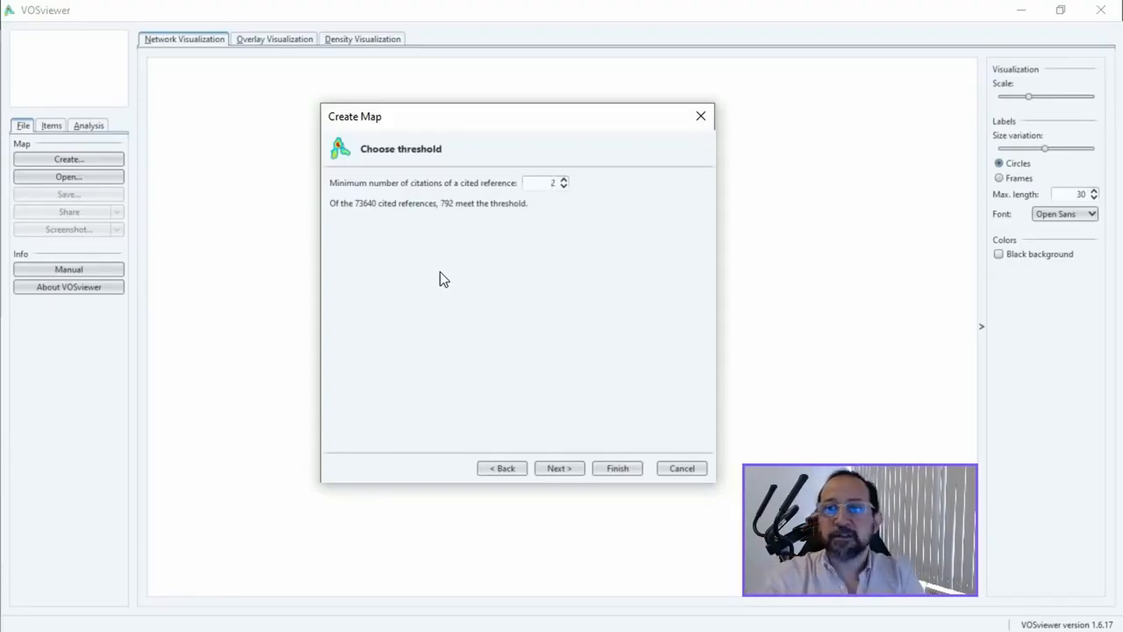
pyautogui.click(567, 466)
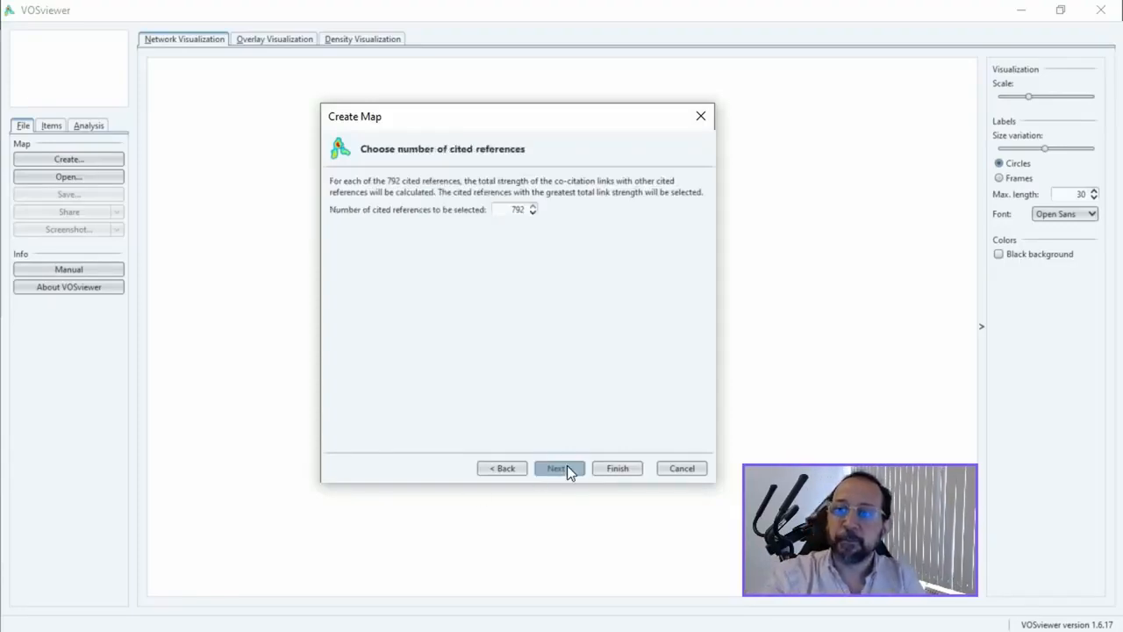
pyautogui.click(567, 466)
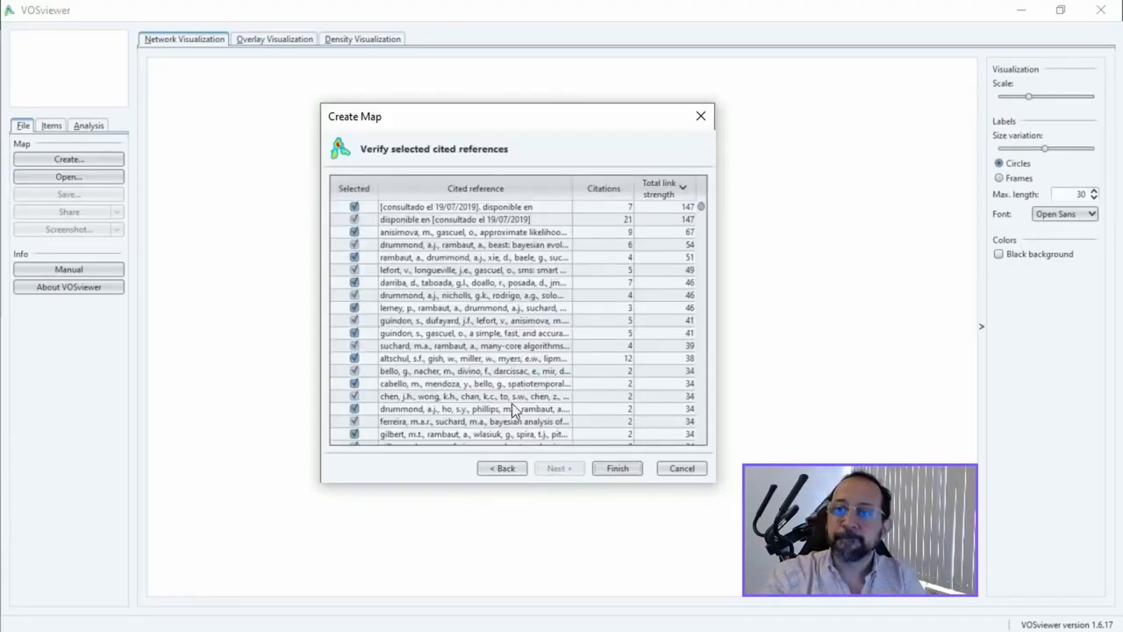
# Step: Sort the selected references alphabetically by cited reference, check the harmonized entries, and finish creating the co-citation map
pyautogui.click(492, 191)
pyautogui.scroll(-1, 447, 270)
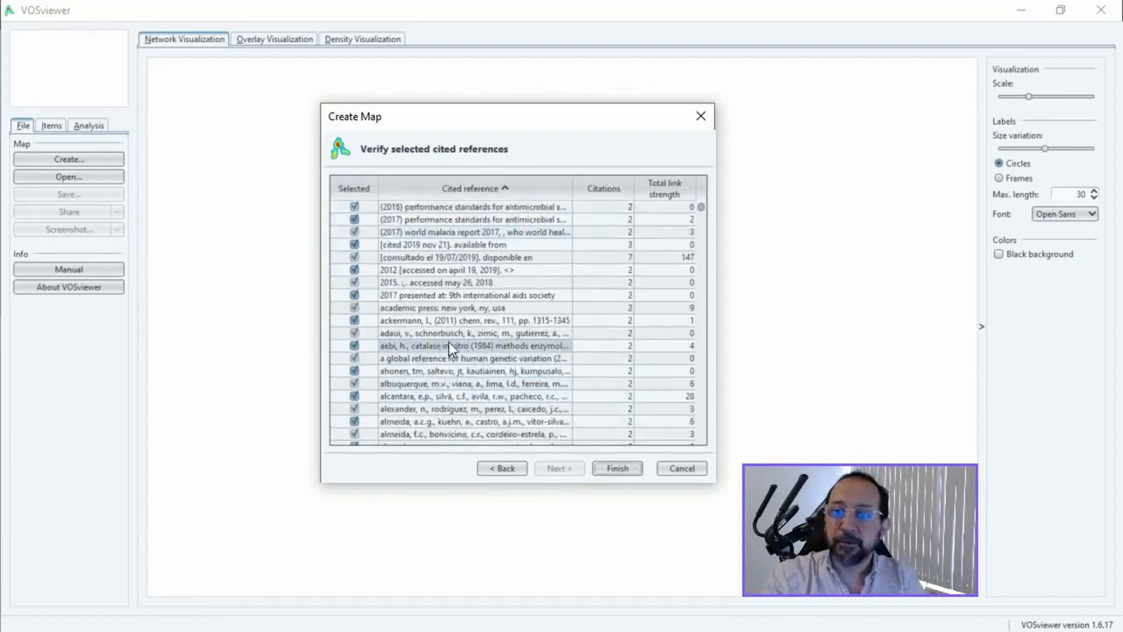
pyautogui.scroll(-2, 452, 356)
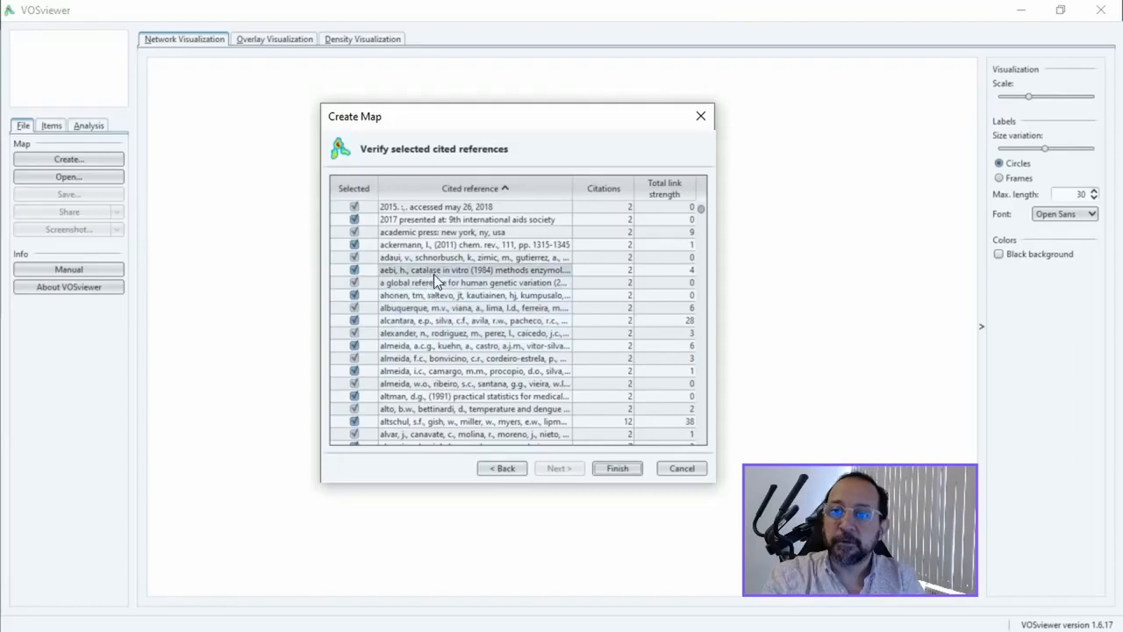
pyautogui.scroll(-2, 433, 273)
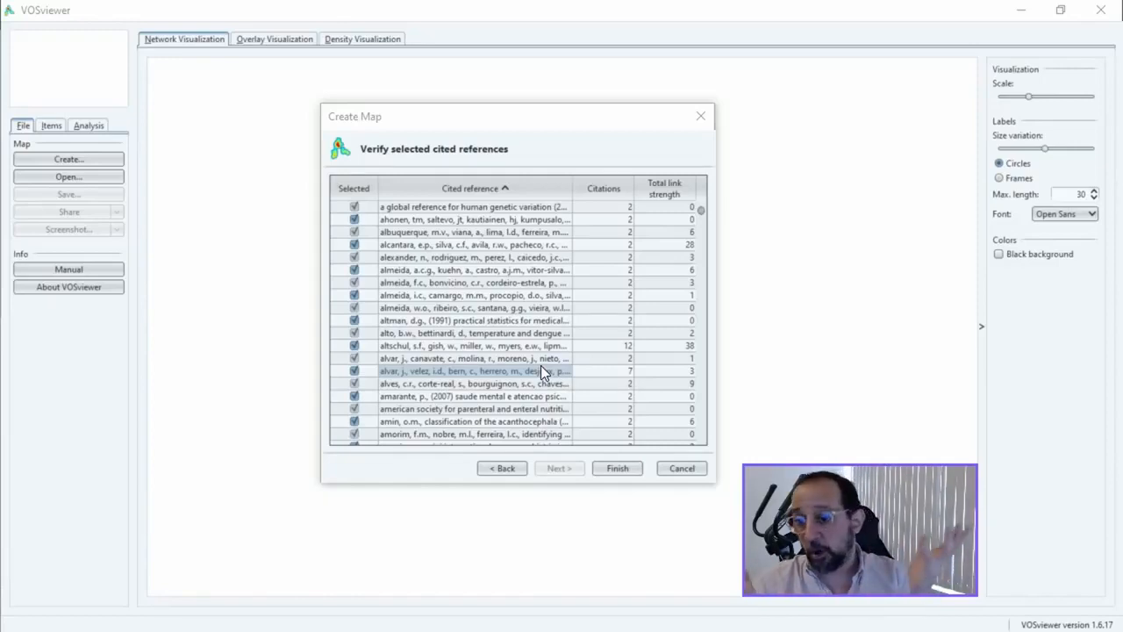
pyautogui.click(623, 469)
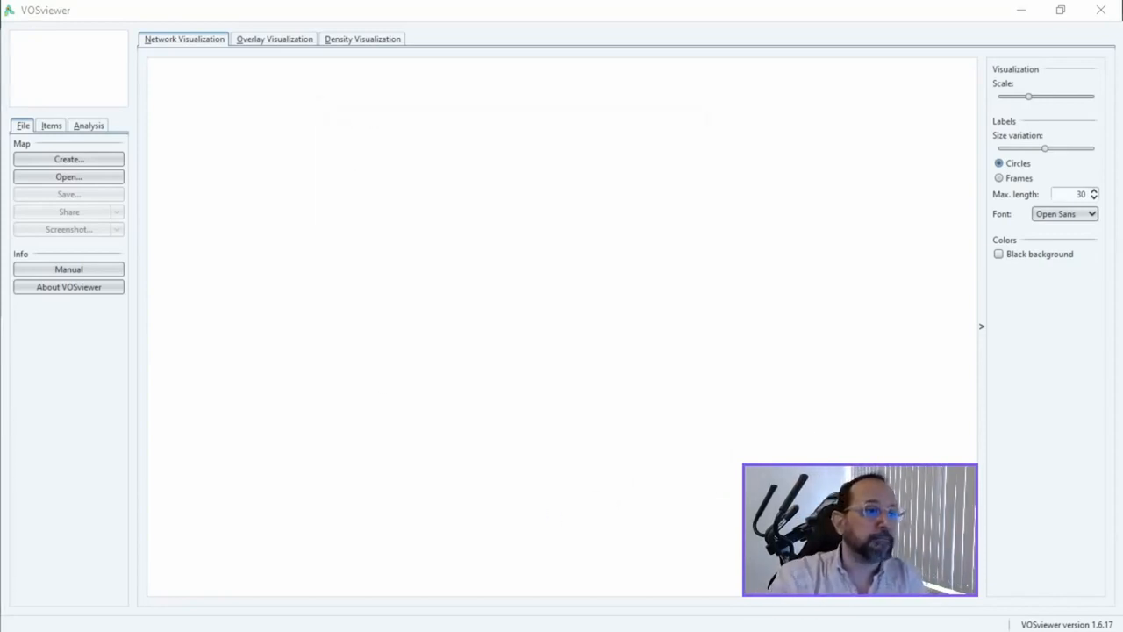